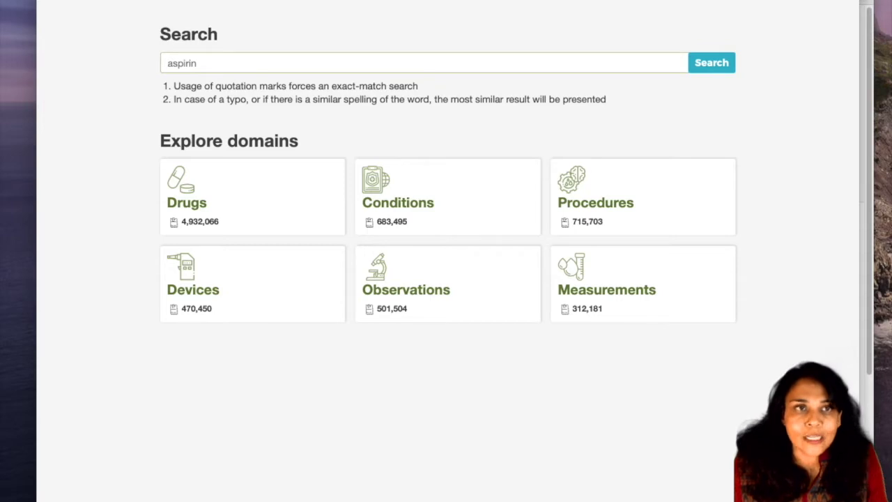
Step: Search the vocabulary for "Atrial Fibrillation"
click(289, 64)
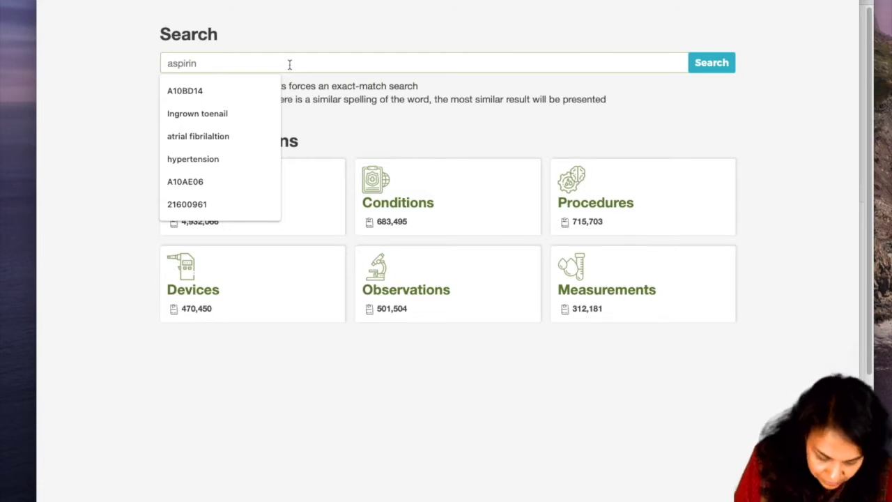
text(atrial)
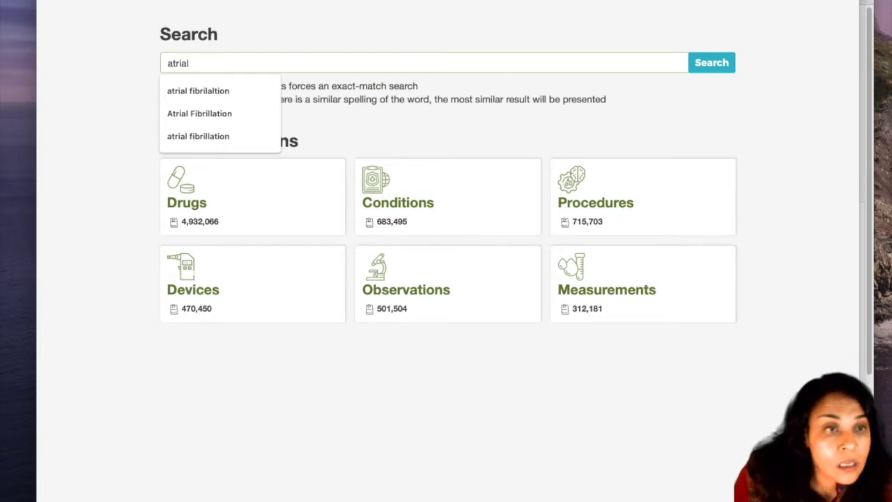
key(Down)
key(Down)
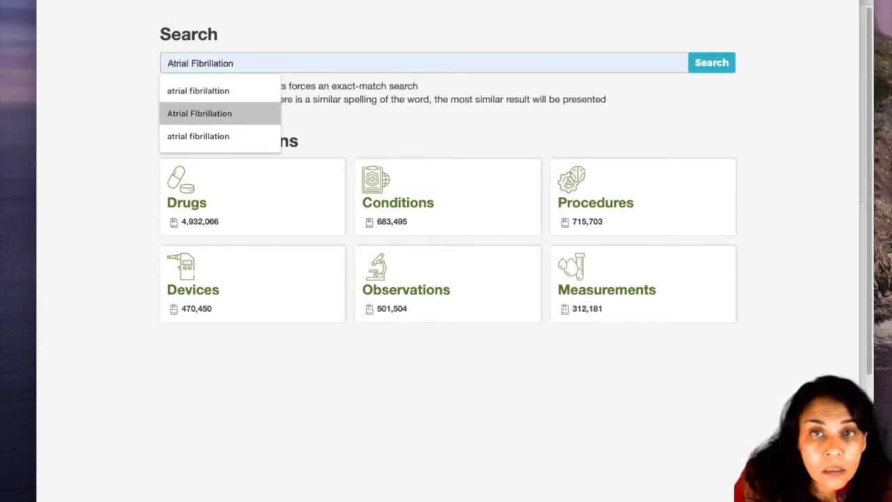
key(Return)
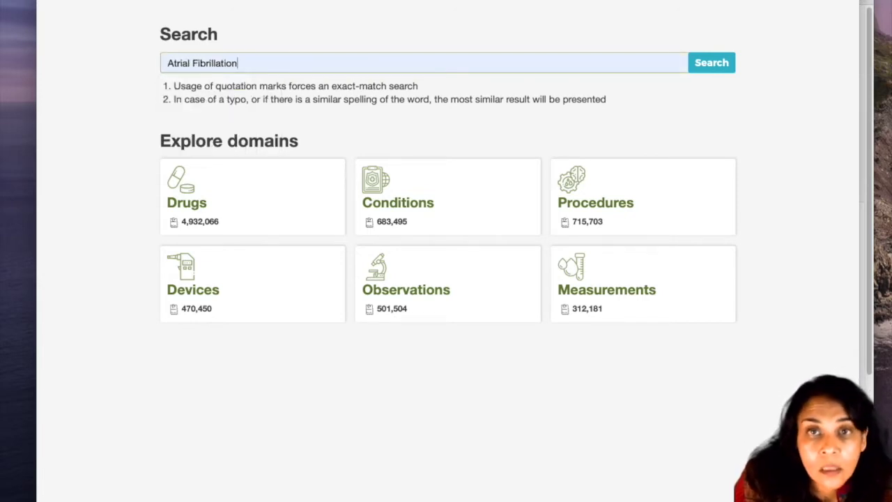
click(701, 69)
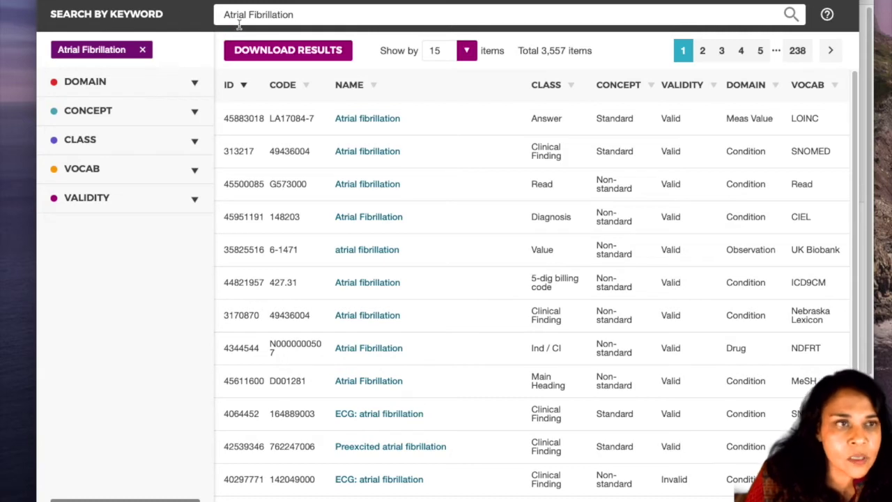
Step: Filter the search results to the Condition domain and Standard concepts
click(196, 84)
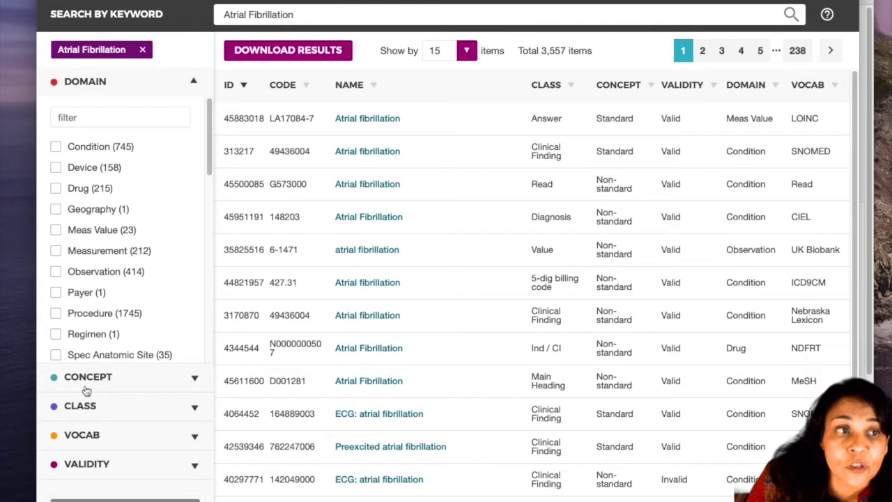
click(56, 148)
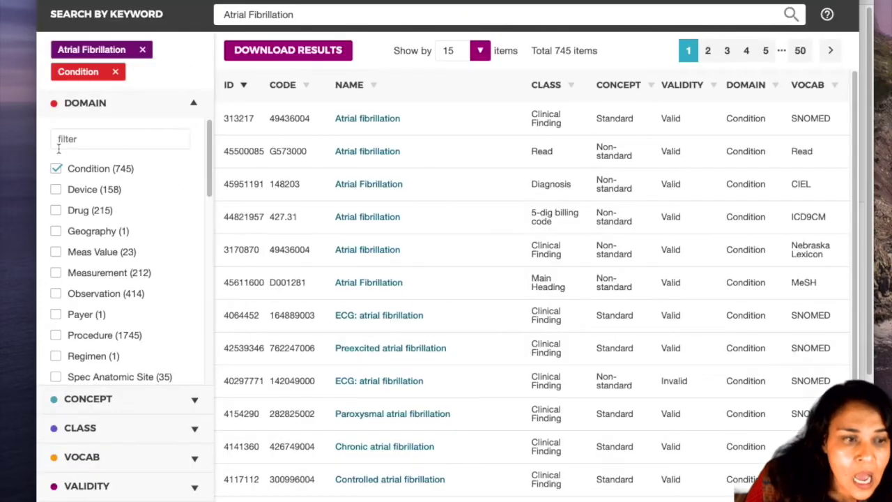
click(162, 397)
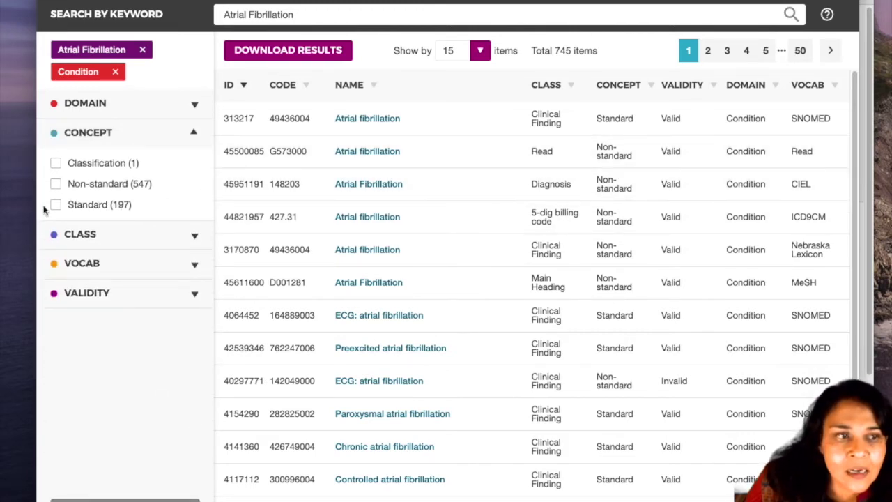
click(56, 205)
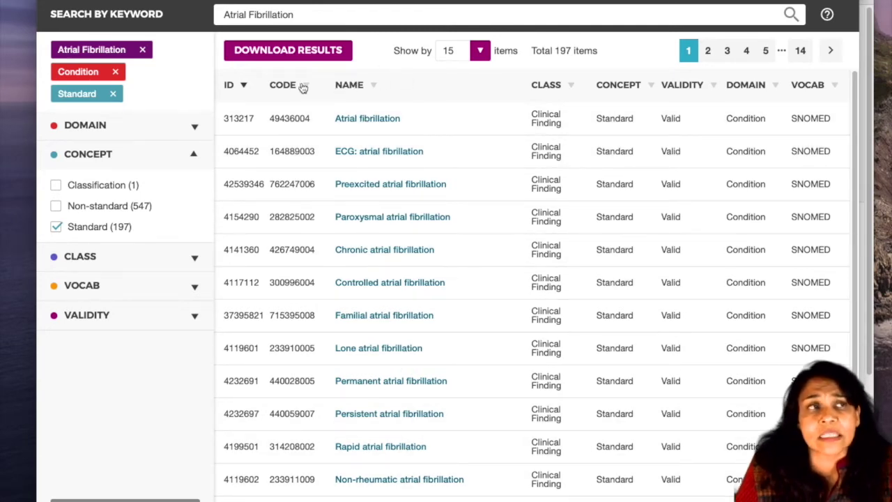
Step: Open the valid standard SNOMED concept named Atrial fibrillation and examine its concept ID and concept code in the details
click(356, 124)
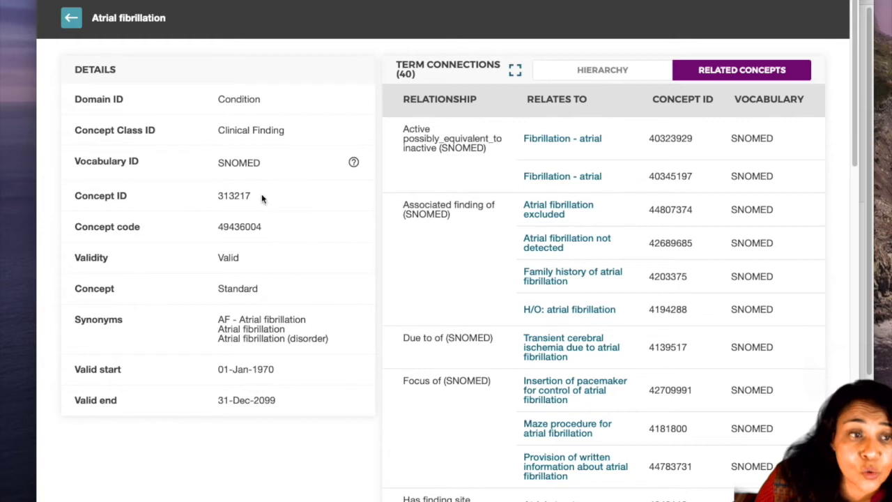
drag(261, 199, 216, 192)
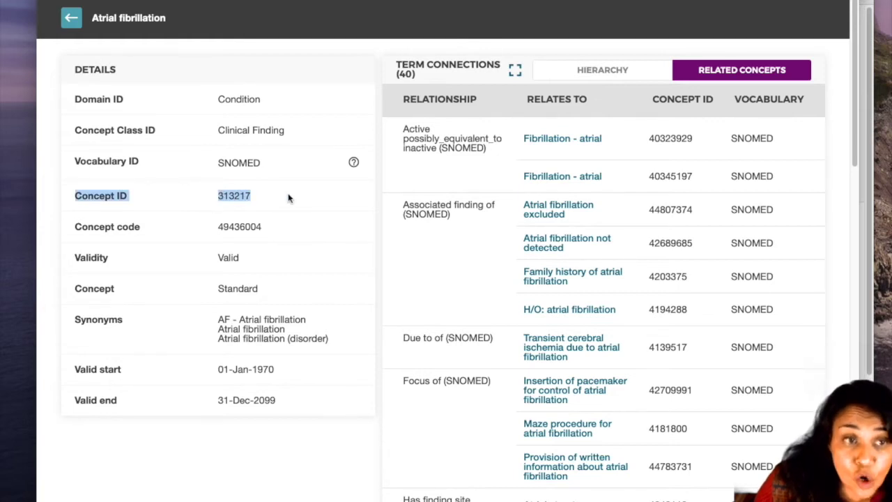
click(269, 233)
drag(270, 232, 201, 231)
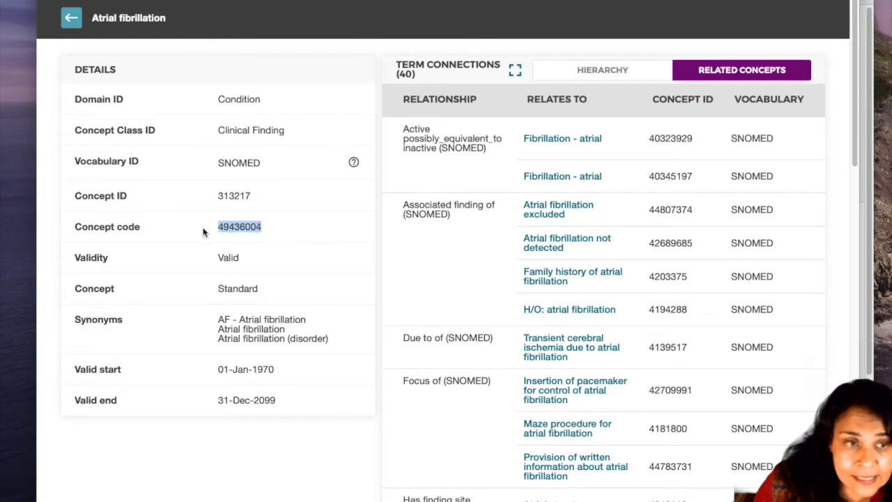
click(273, 288)
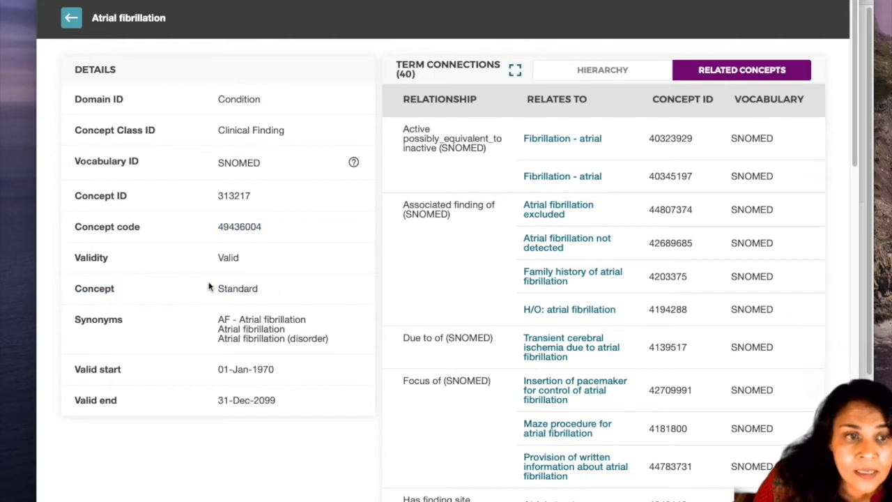
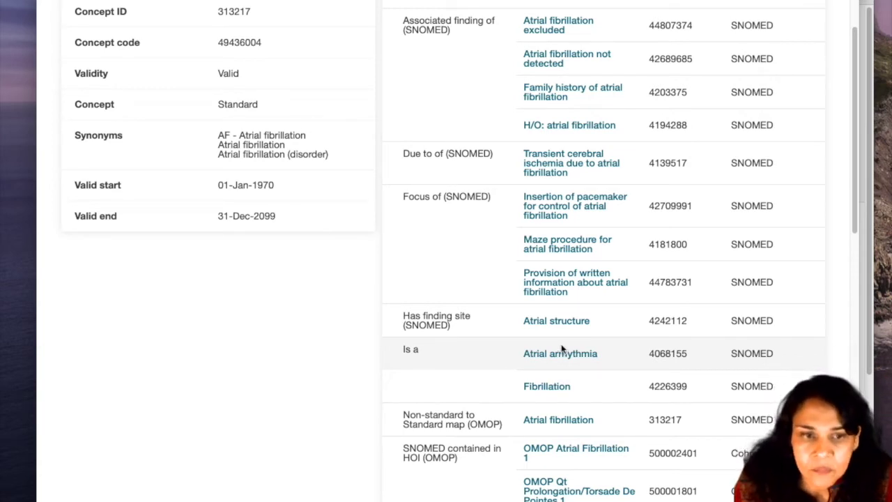
Step: Examine the concept's related concepts, including the Is a, Non-standard to Standard, Standard to Non-standard and Subsumes relationships
scroll(563, 379, down, 1)
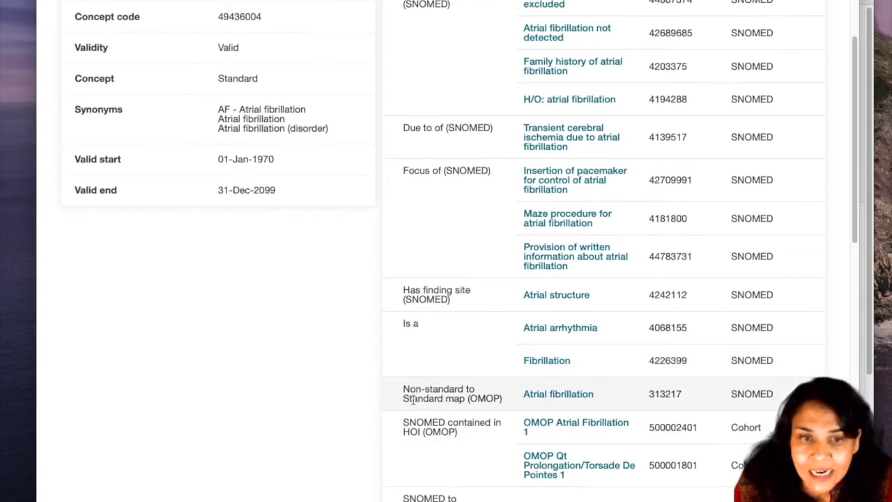
scroll(621, 380, down, 3)
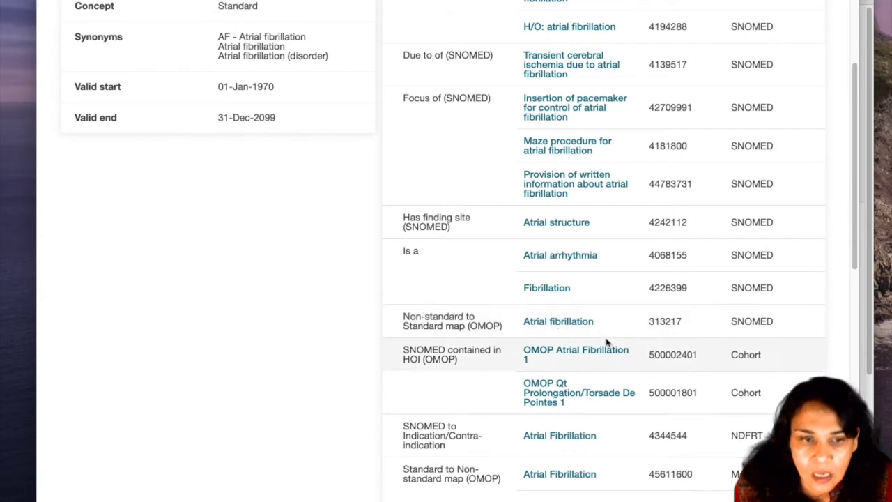
scroll(623, 378, down, 5)
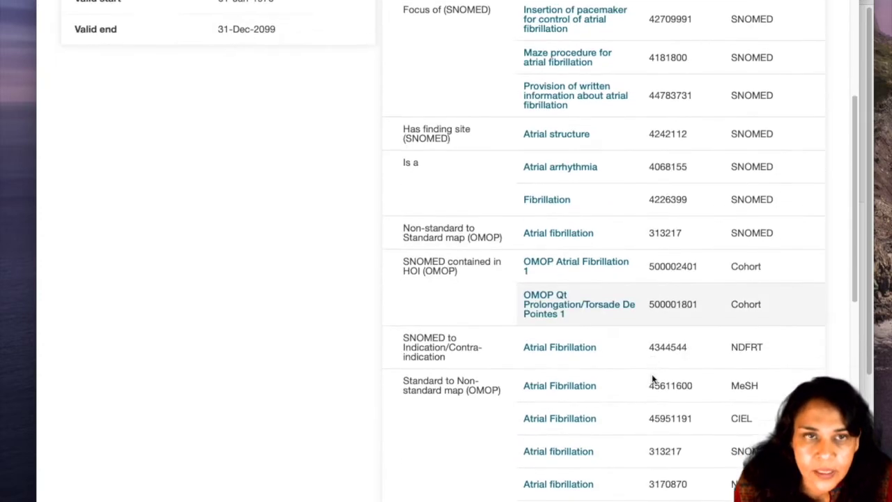
scroll(652, 378, down, 3)
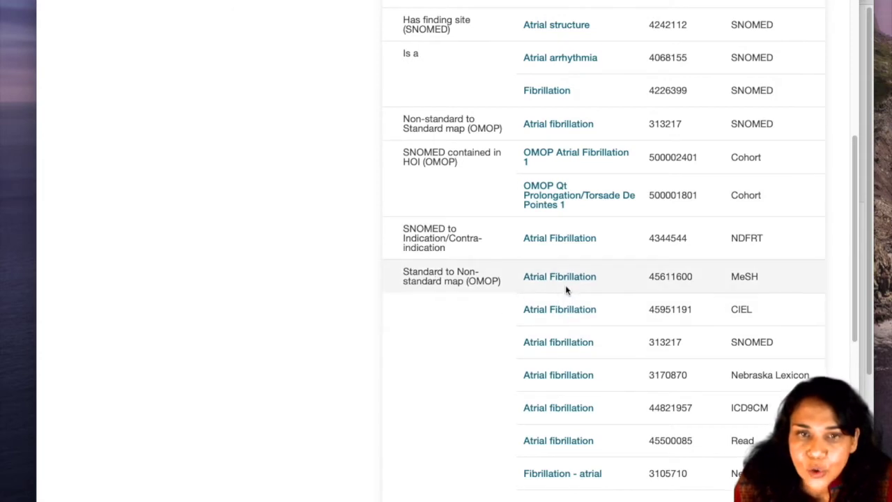
scroll(726, 343, down, 1)
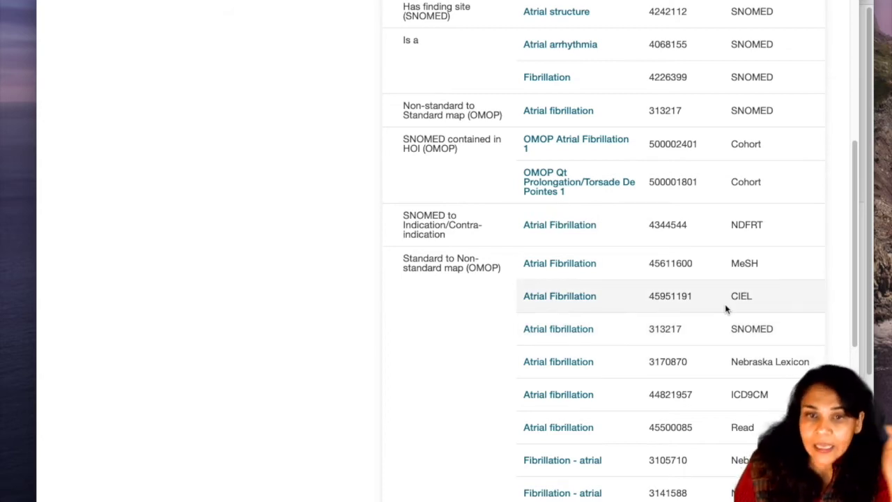
scroll(728, 310, down, 3)
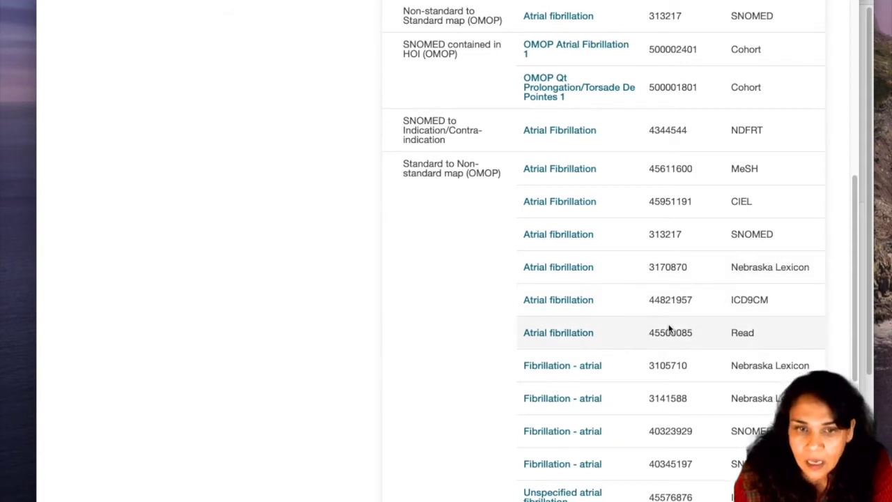
scroll(747, 383, down, 10)
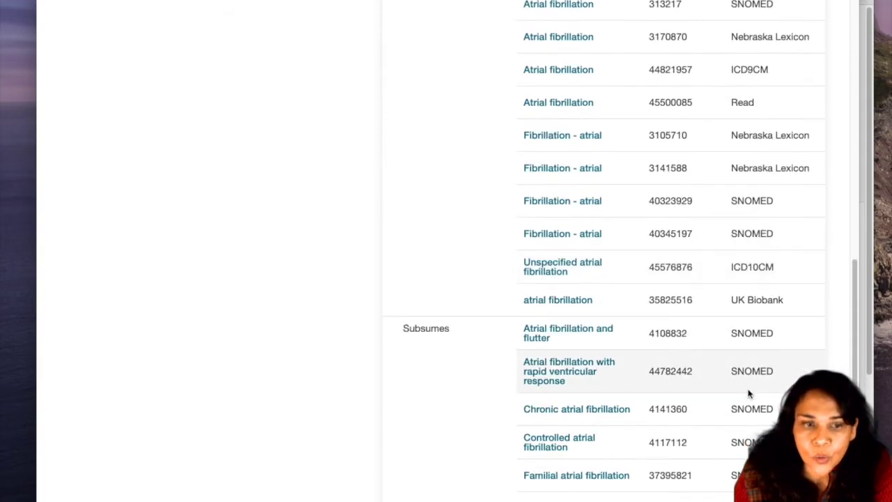
scroll(750, 394, up, 8)
scroll(748, 392, down, 11)
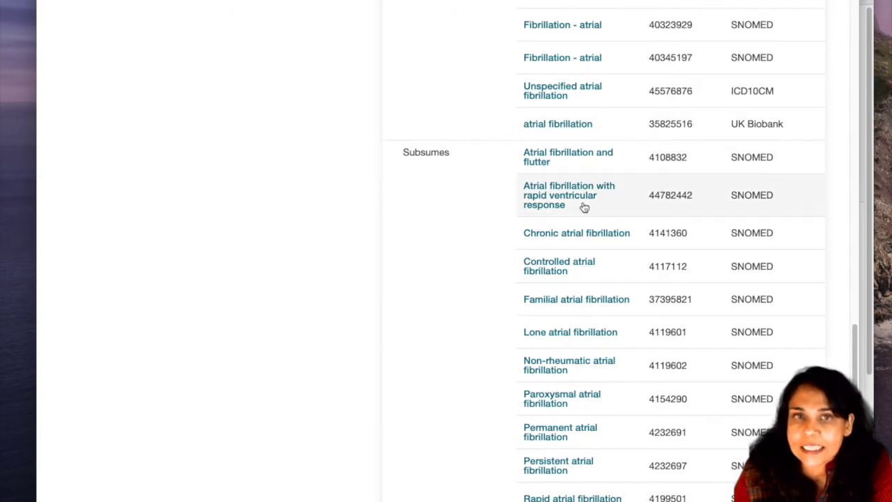
scroll(595, 379, up, 10)
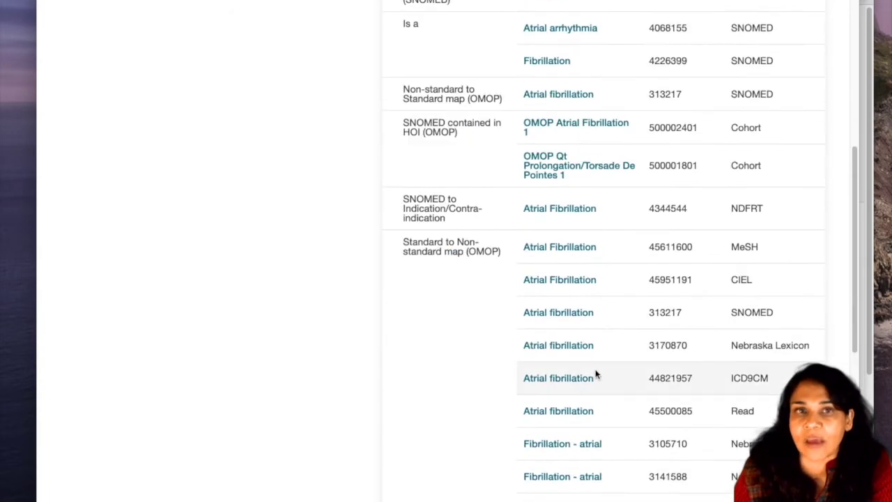
scroll(595, 372, up, 5)
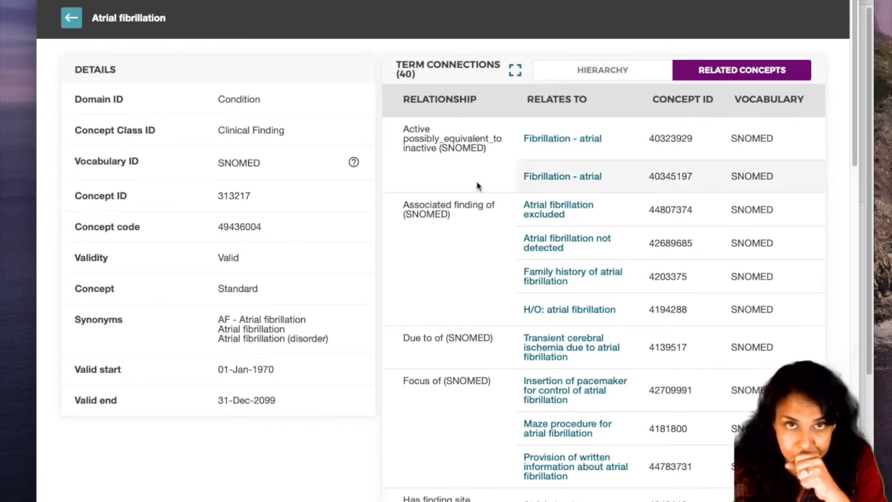
Step: Show the concept's term connections as a hierarchy and trace its ancestors through the parent levels and back to Atrial fibrillation
click(624, 77)
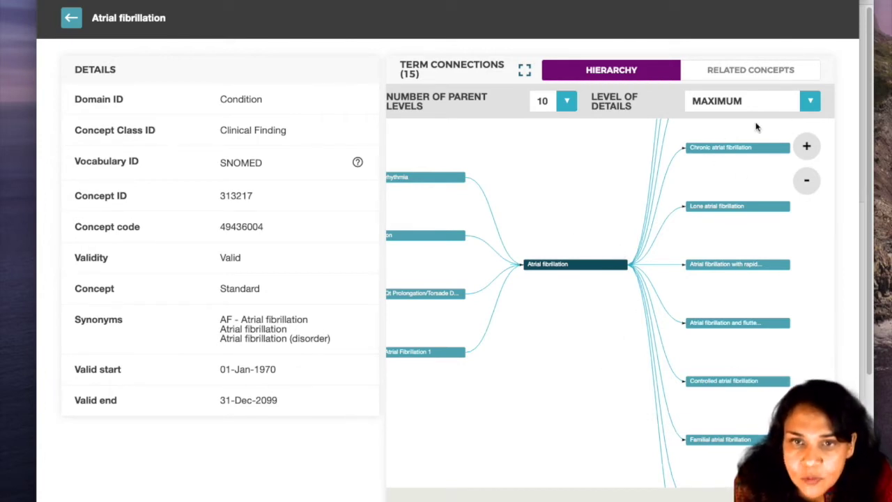
drag(724, 272, 744, 260)
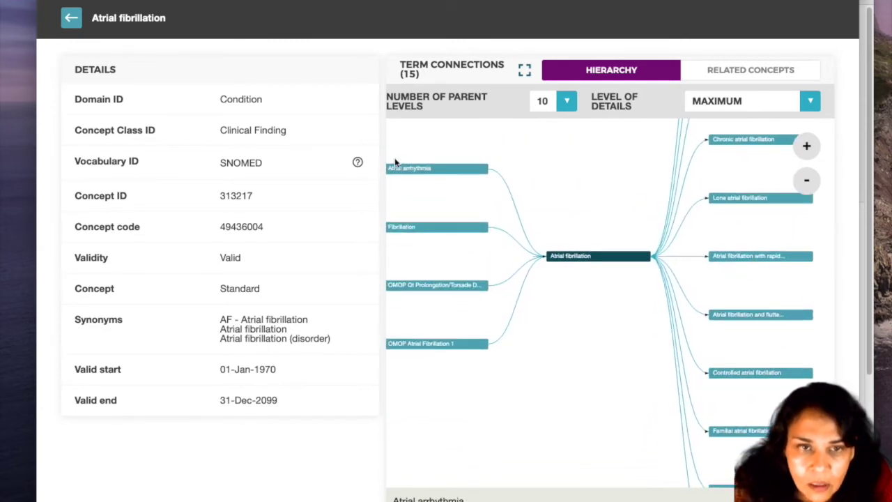
drag(524, 336, 750, 353)
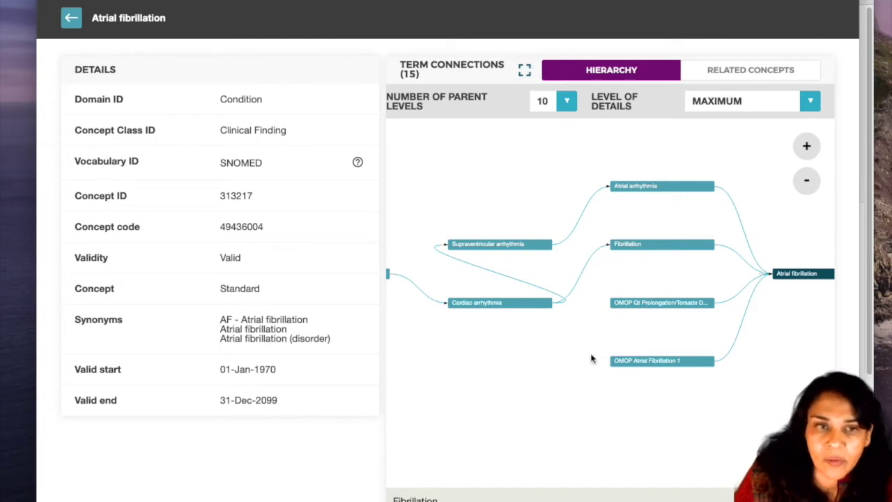
scroll(688, 392, left, 5)
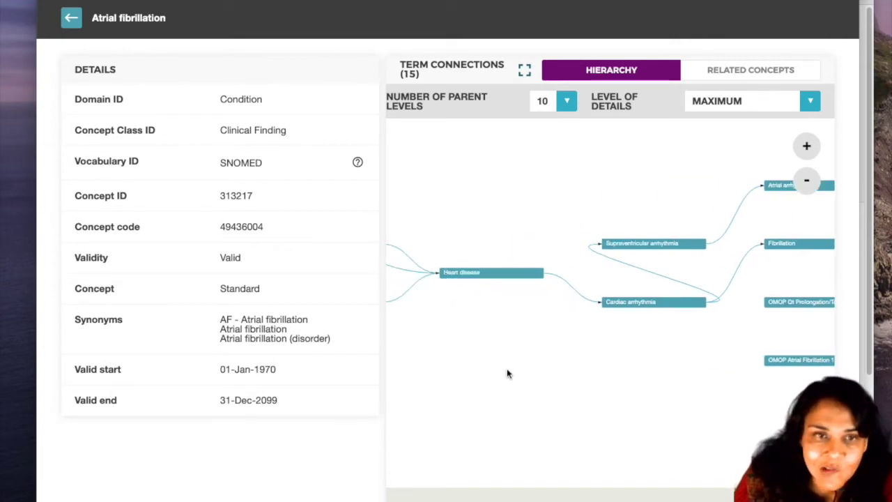
scroll(507, 373, left, 8)
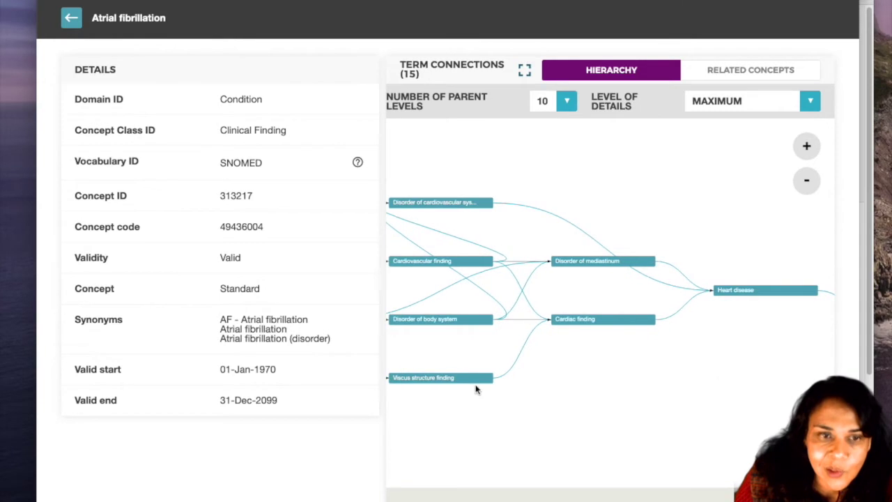
drag(476, 389, 637, 388)
drag(533, 380, 704, 382)
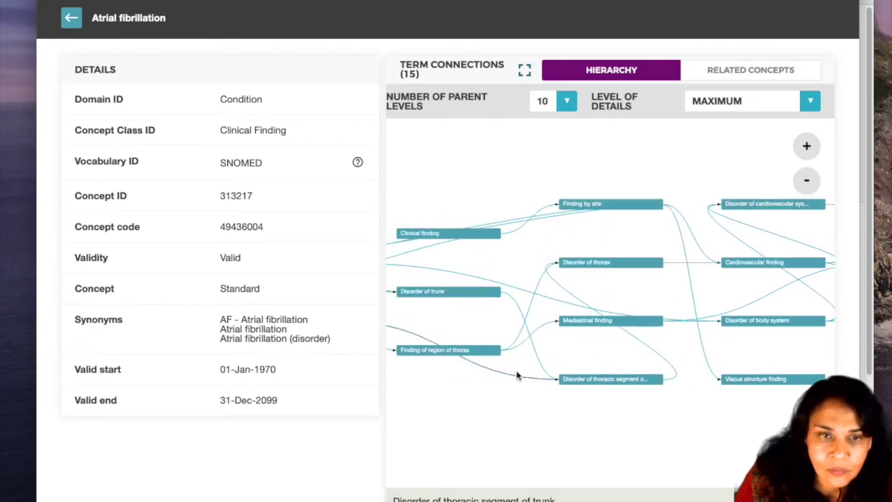
drag(517, 376, 783, 393)
drag(607, 382, 341, 358)
drag(790, 380, 359, 383)
drag(559, 378, 411, 392)
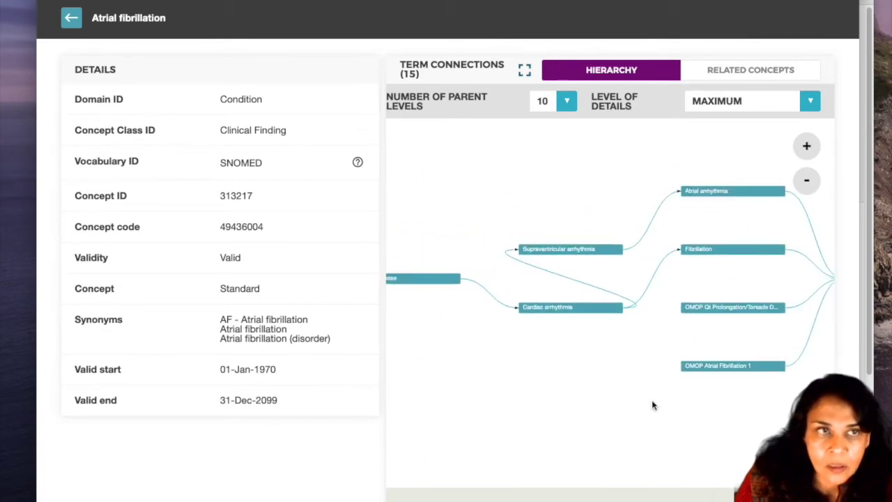
drag(653, 405, 575, 418)
drag(760, 422, 737, 416)
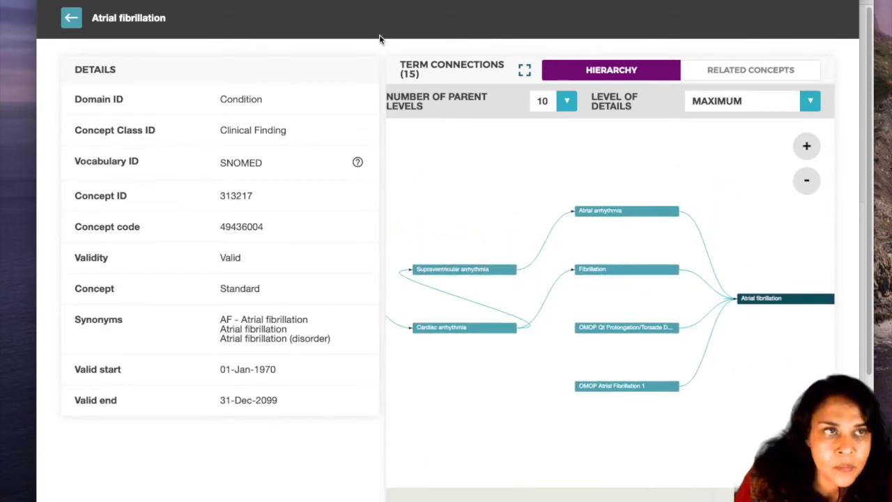
Step: Show the related concepts list again and return to the start page with the vocabulary search and domains
click(750, 70)
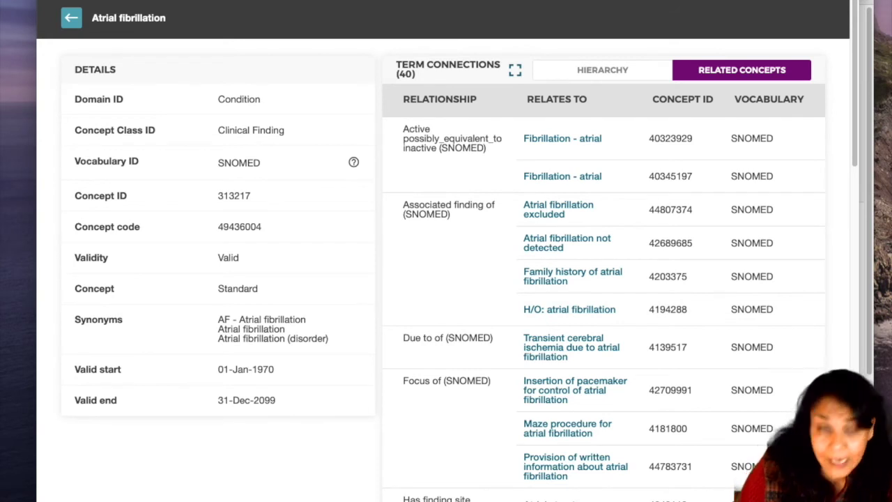
key(super+l)
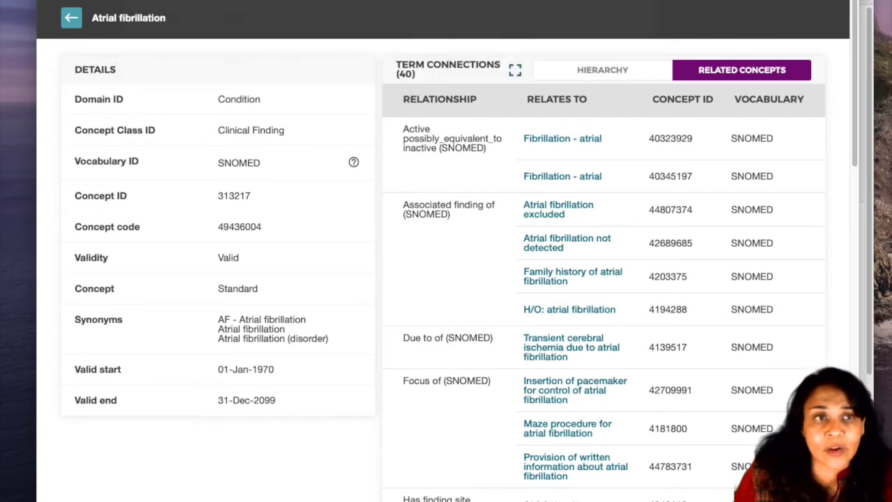
key(Return)
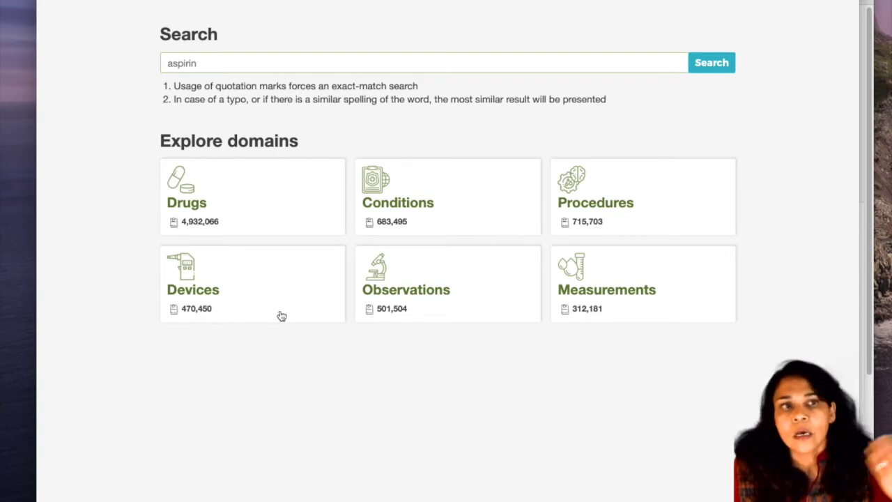
Step: Search the vocabulary for "knee replacement"
click(290, 64)
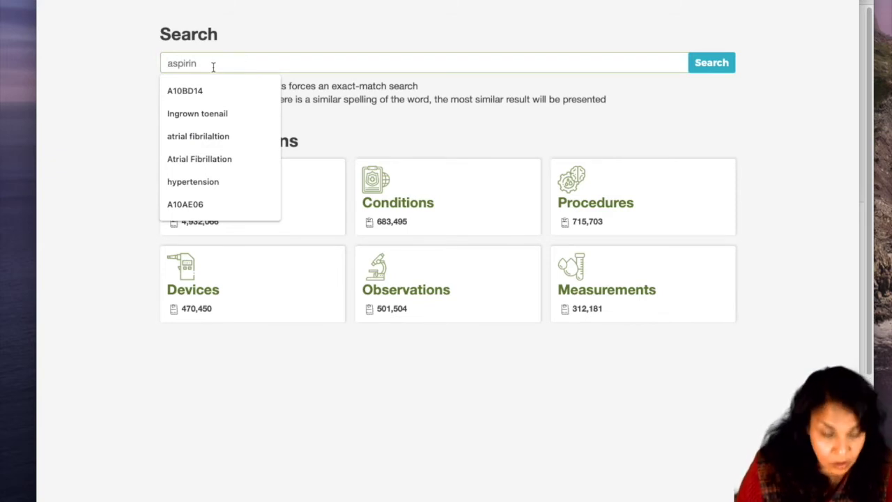
text(knee)
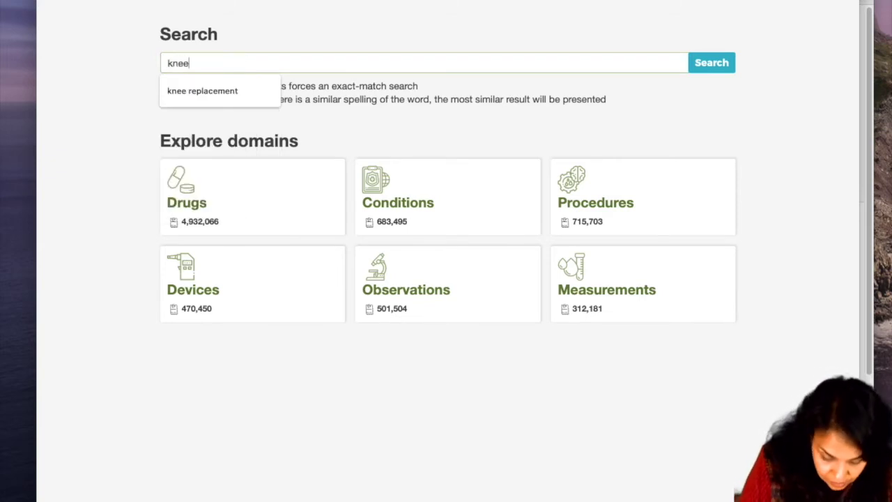
text( repl)
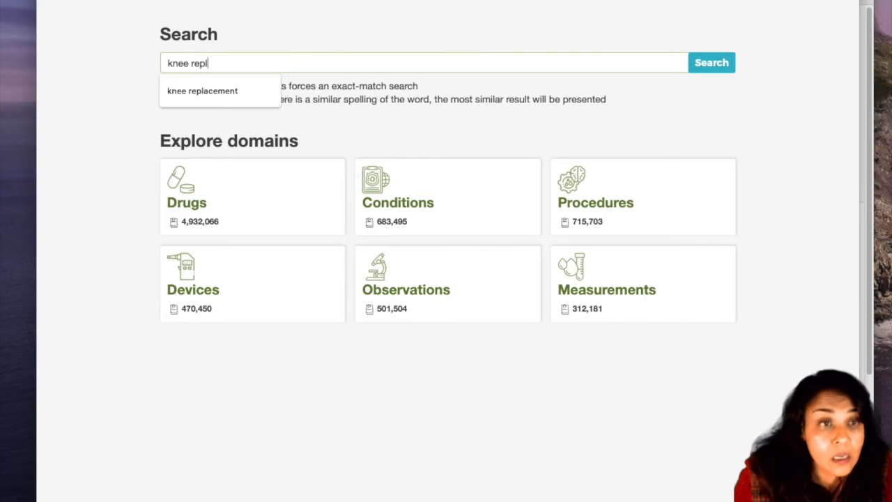
text(acement)
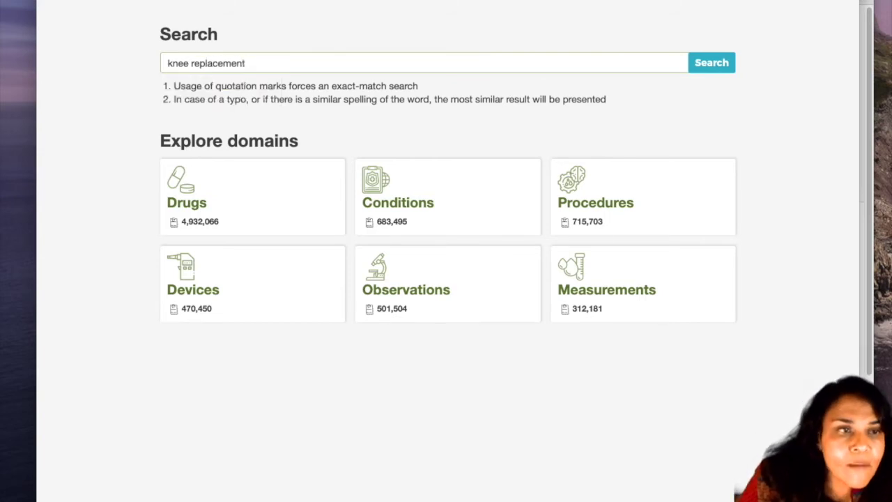
key(Return)
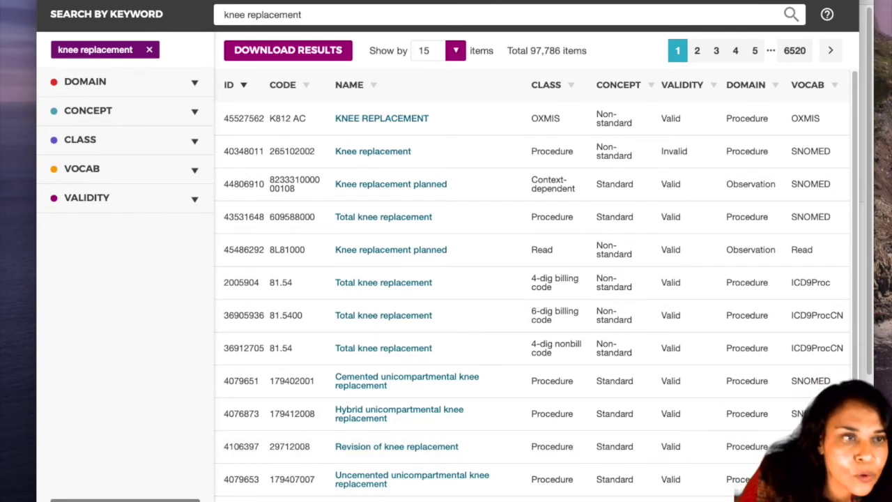
Step: Filter the knee replacement results to the Procedure domain and to Standard concepts
click(98, 90)
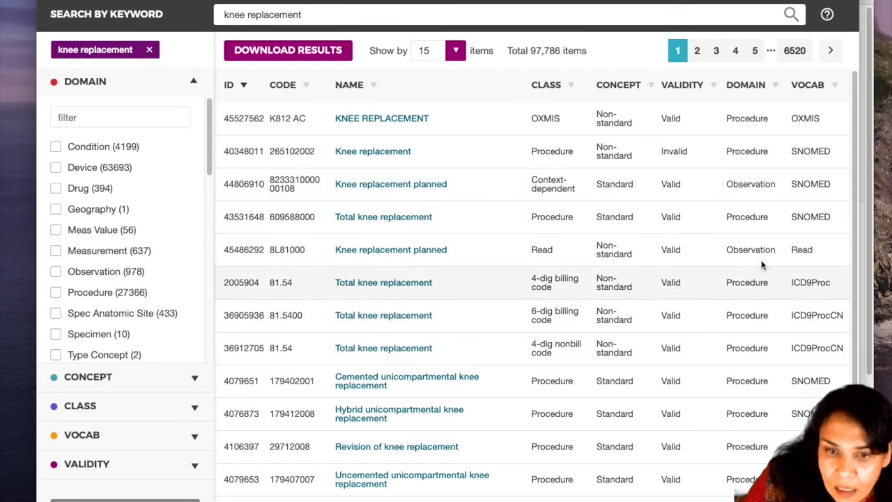
scroll(759, 417, down, 2)
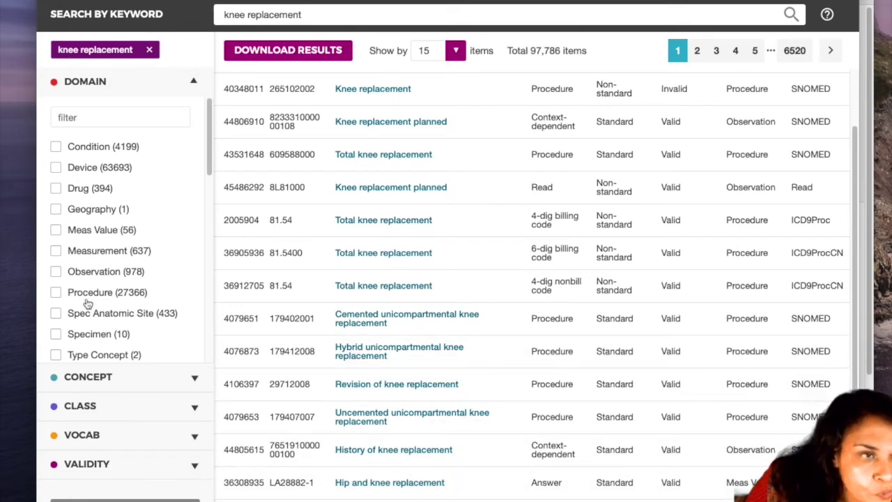
scroll(112, 274, down, 1)
scroll(111, 274, down, 2)
click(55, 245)
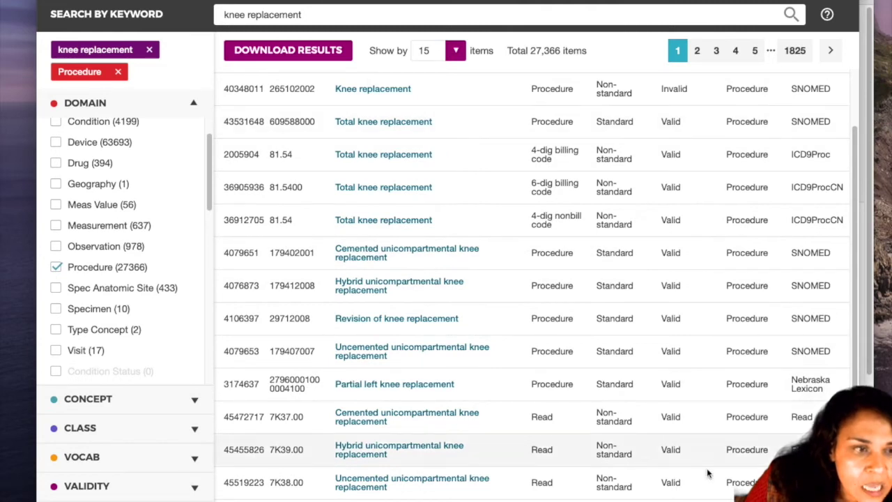
click(121, 403)
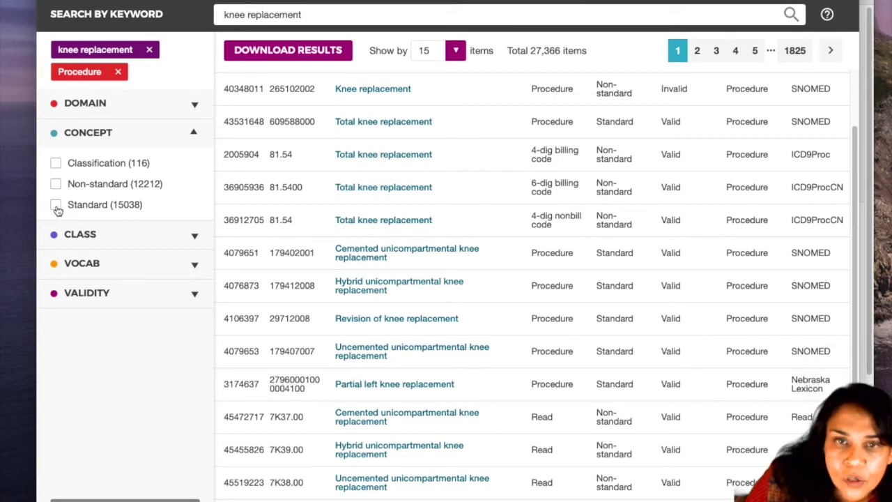
click(56, 205)
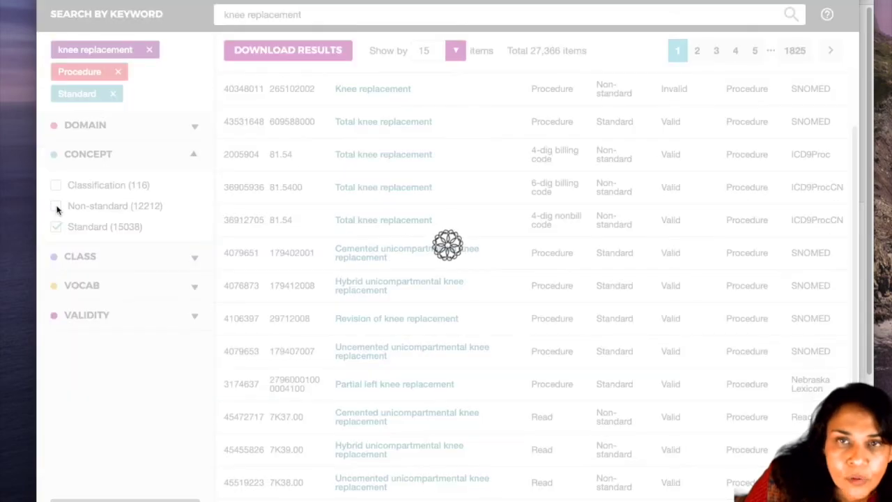
Step: Open the standard Total knee replacement concept, follow its inactive match Replacement of total knee joint and examine that concept's valid start and end dates
scroll(744, 437, up, 2)
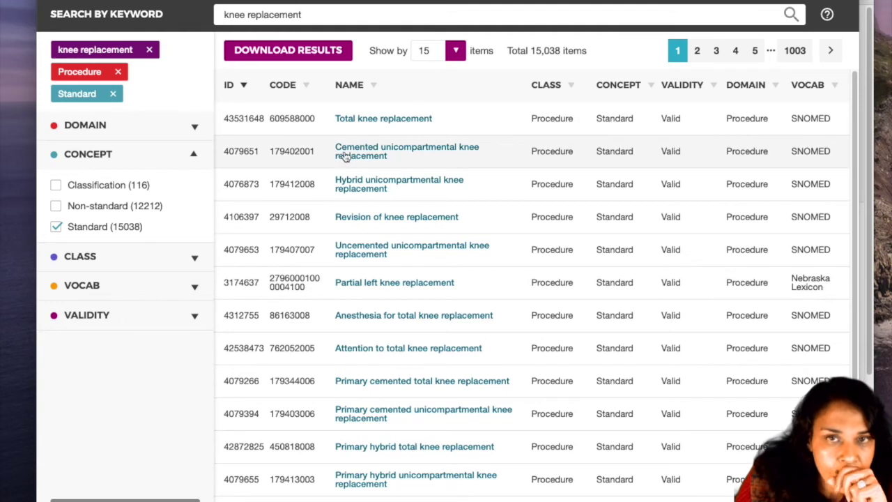
click(374, 121)
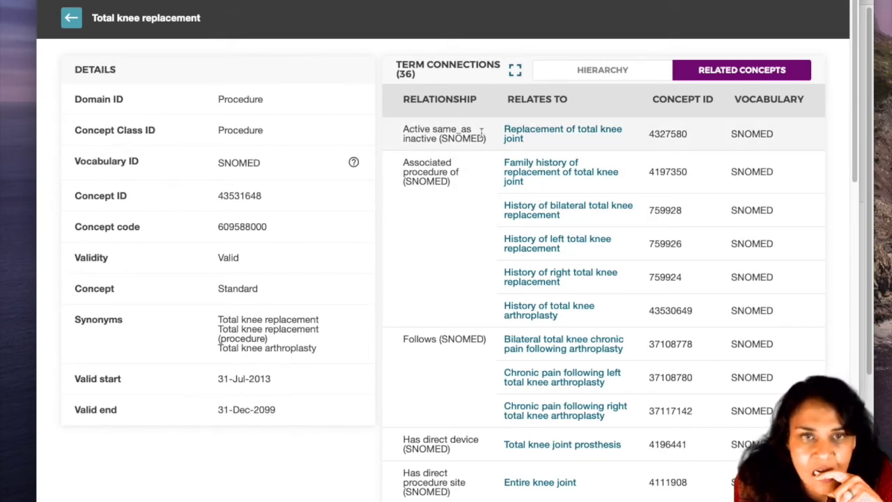
click(552, 133)
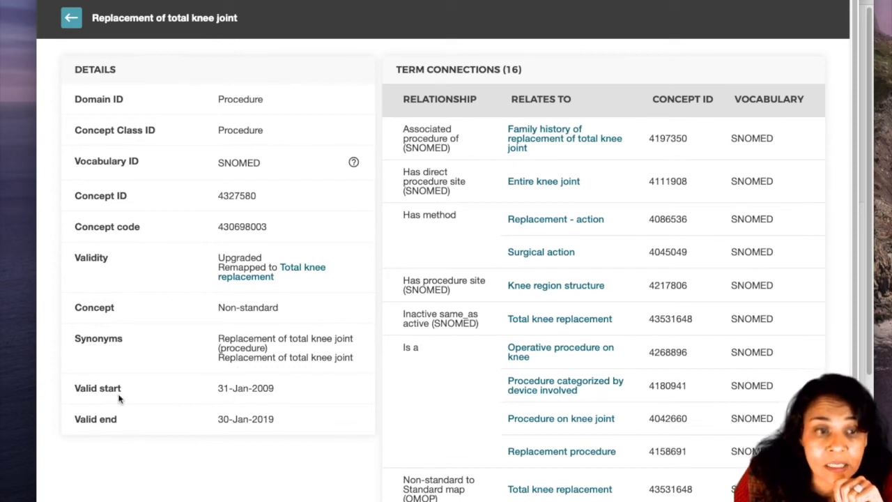
drag(123, 388, 98, 388)
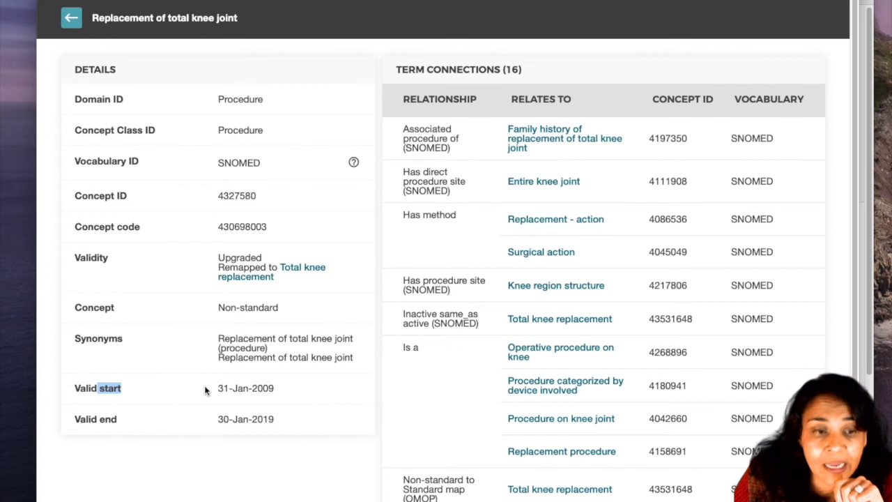
drag(209, 388, 364, 400)
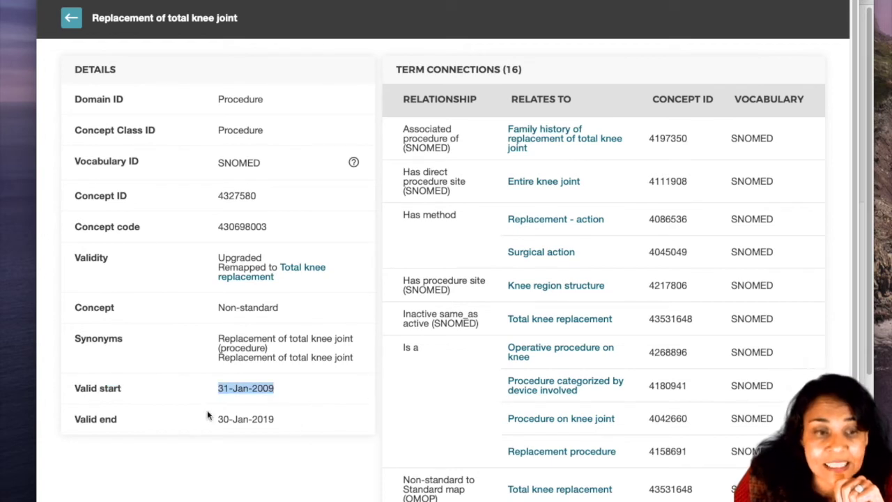
drag(211, 420, 304, 421)
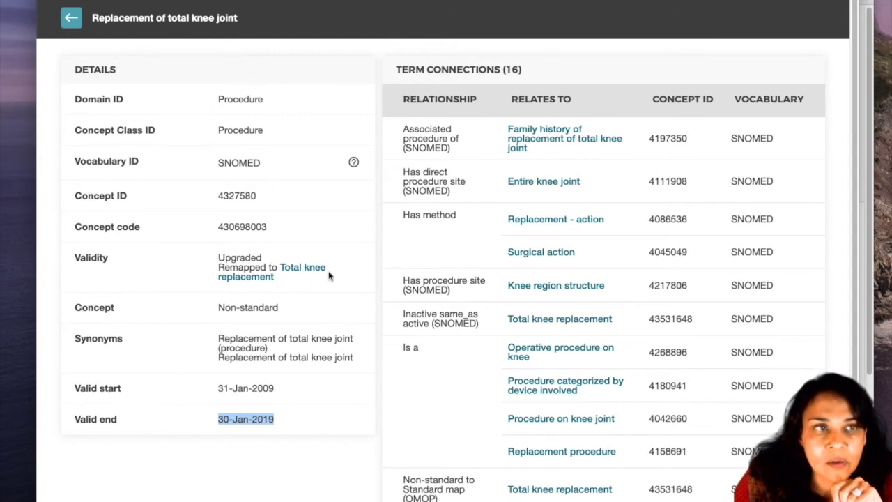
Step: Go back to Total knee replacement and follow the active/inactive same-as links to Replacement of total knee joint and back again
click(70, 19)
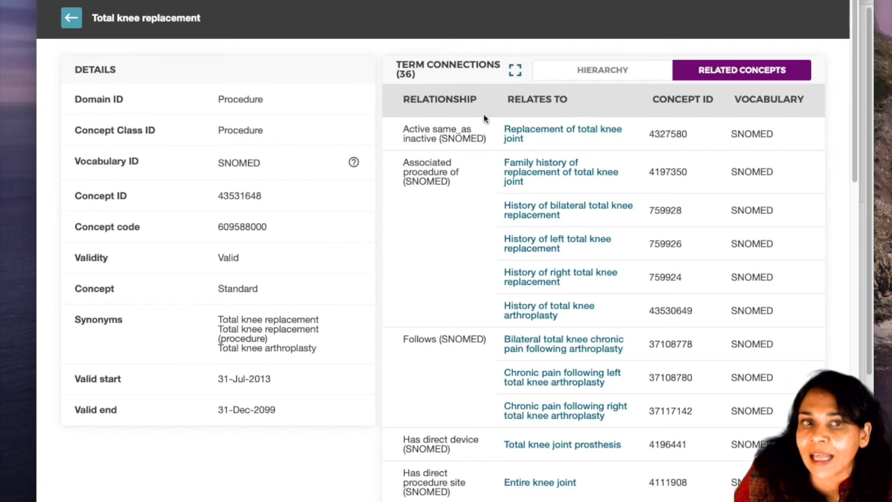
click(534, 133)
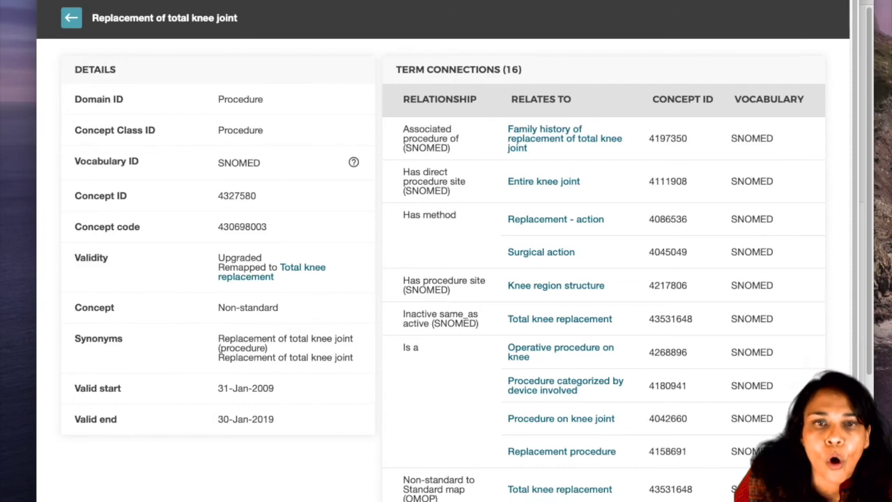
click(559, 318)
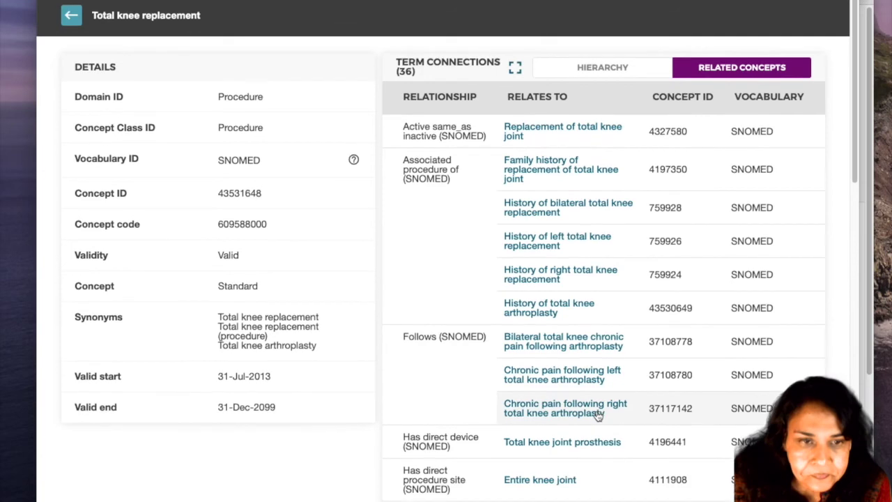
Step: Examine the related concepts of Total knee replacement, including the Is a, Standard to Non-standard map and Subsumes relationships
scroll(599, 412, down, 1)
scroll(598, 417, down, 5)
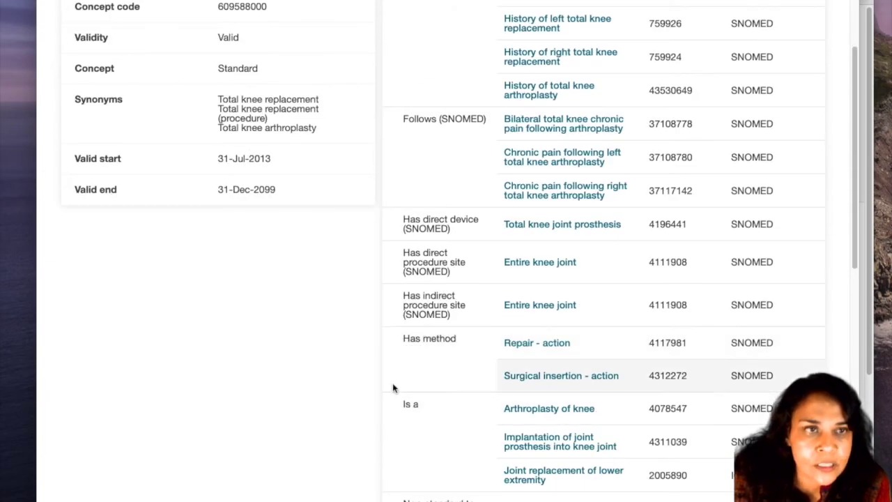
scroll(274, 97, up, 6)
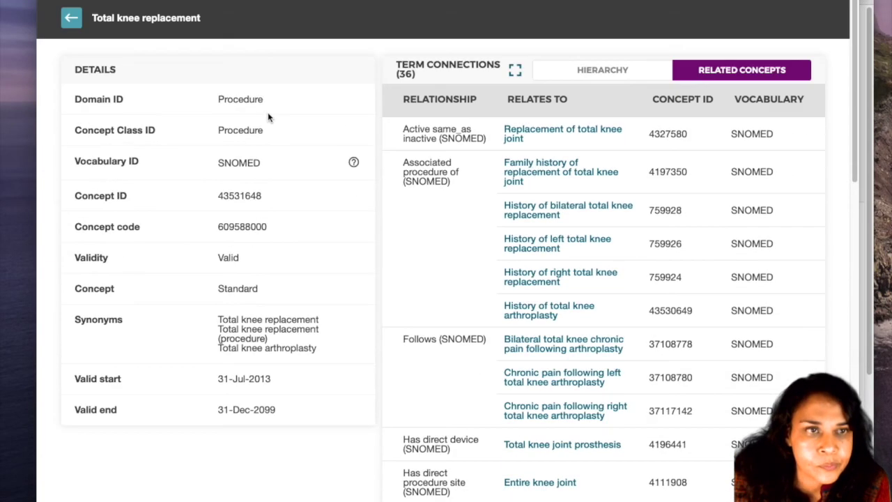
scroll(277, 194, down, 3)
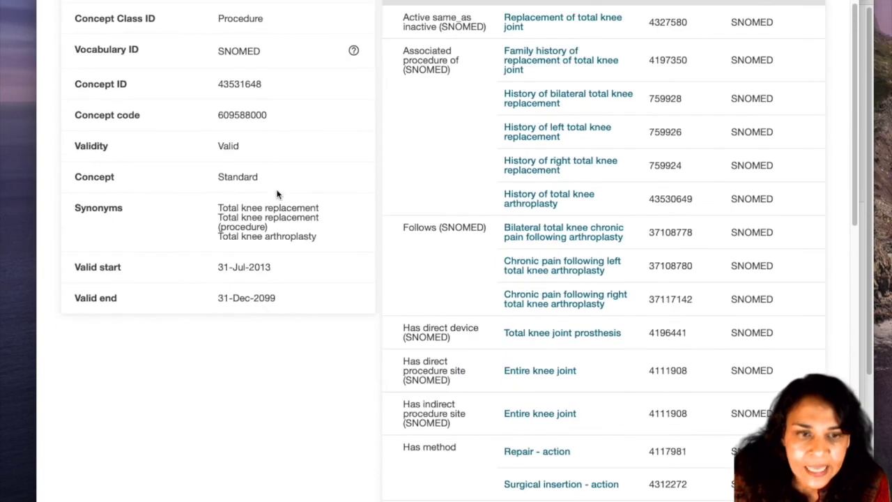
scroll(278, 188, down, 3)
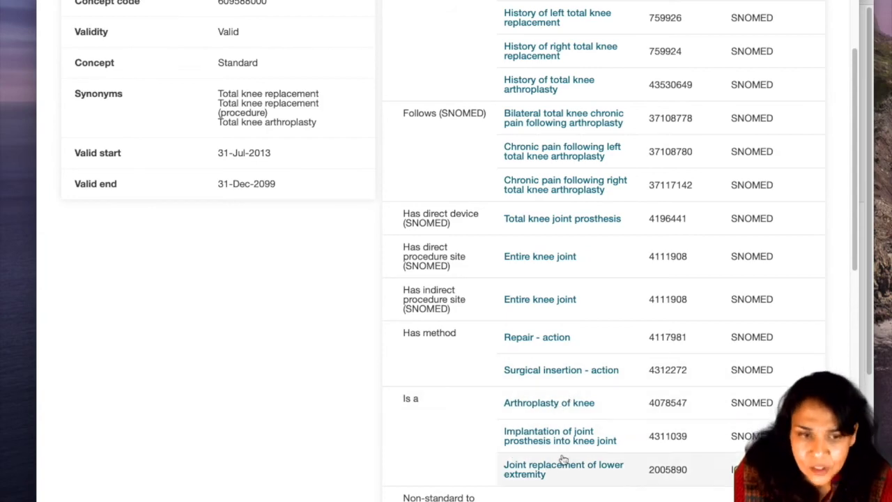
scroll(528, 413, down, 6)
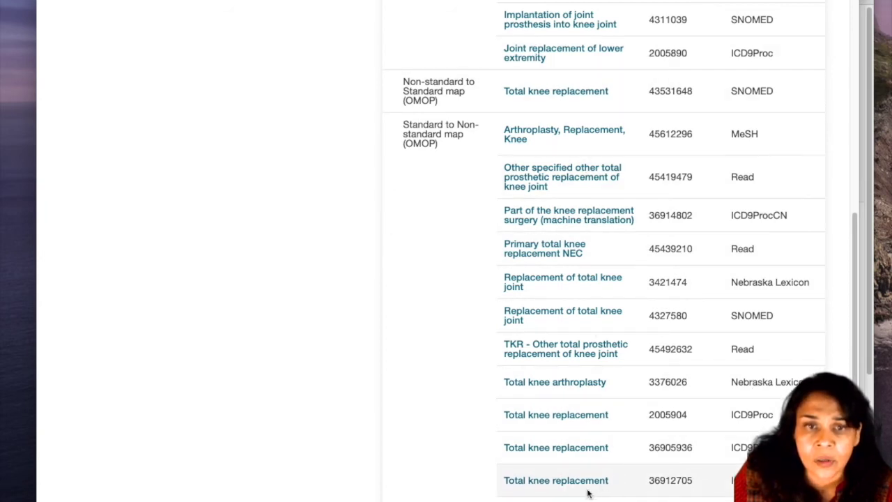
scroll(590, 490, down, 5)
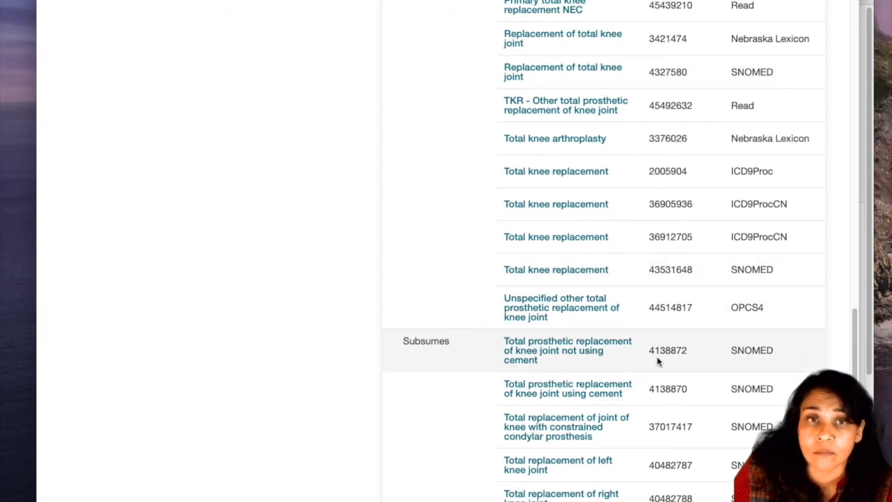
scroll(574, 141, up, 1)
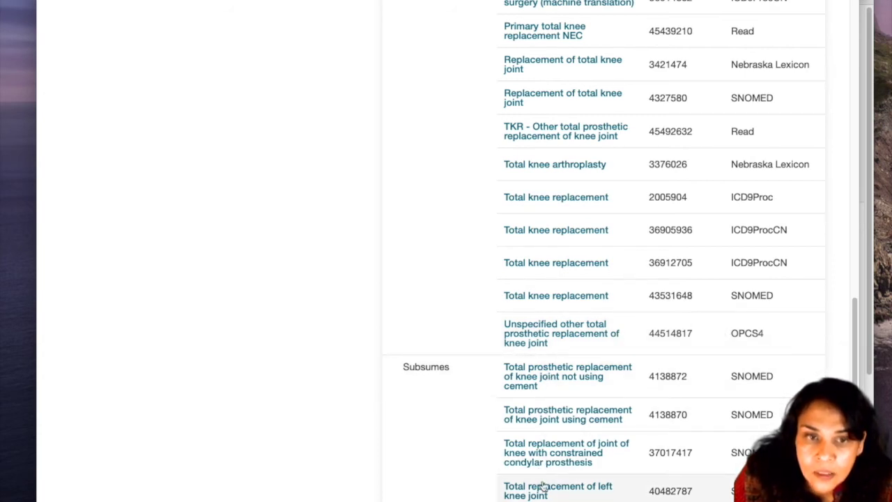
scroll(554, 471, down, 1)
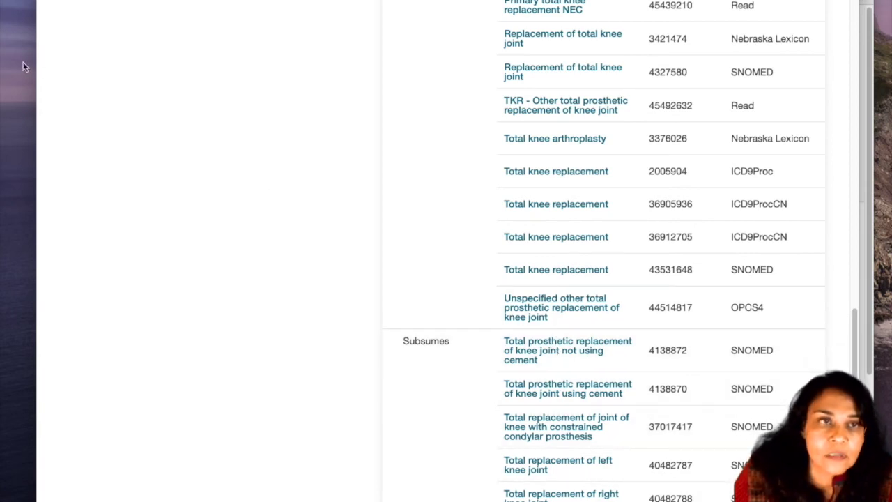
scroll(299, 255, up, 3)
scroll(292, 260, up, 10)
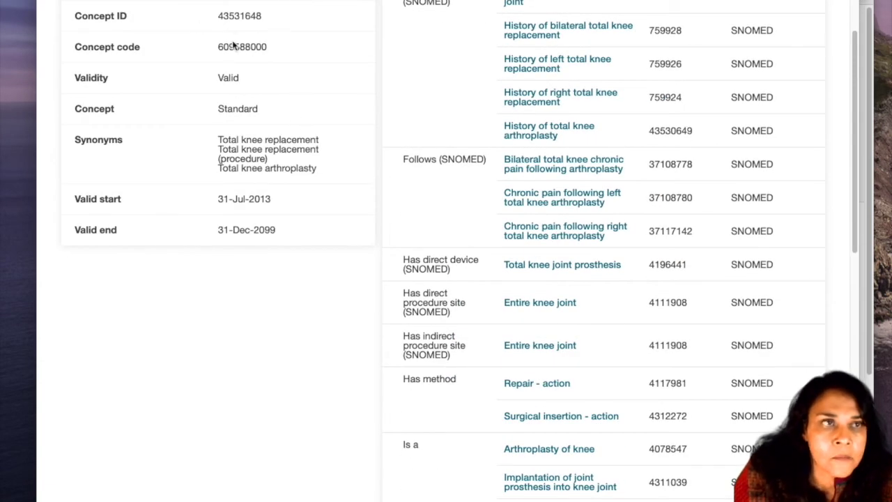
scroll(230, 104, up, 4)
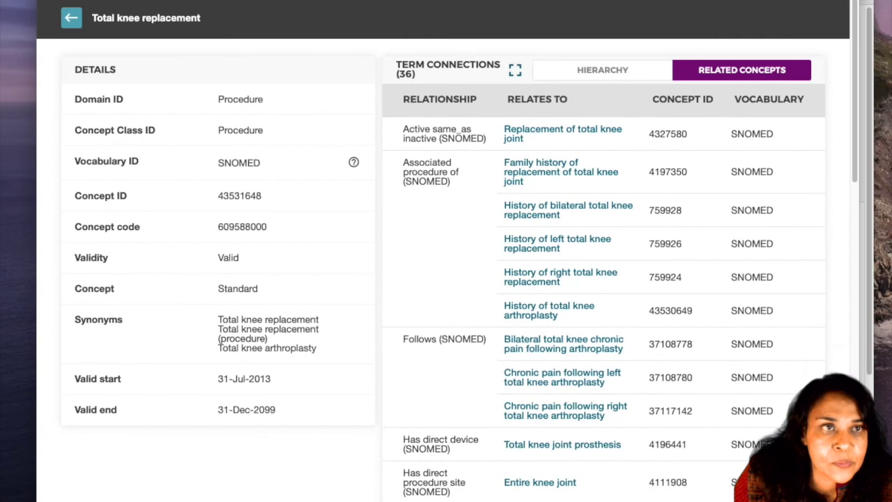
Step: Return to the results list, search for "warfarin" instead and remove the Procedure and Standard filters
key(alt+Left)
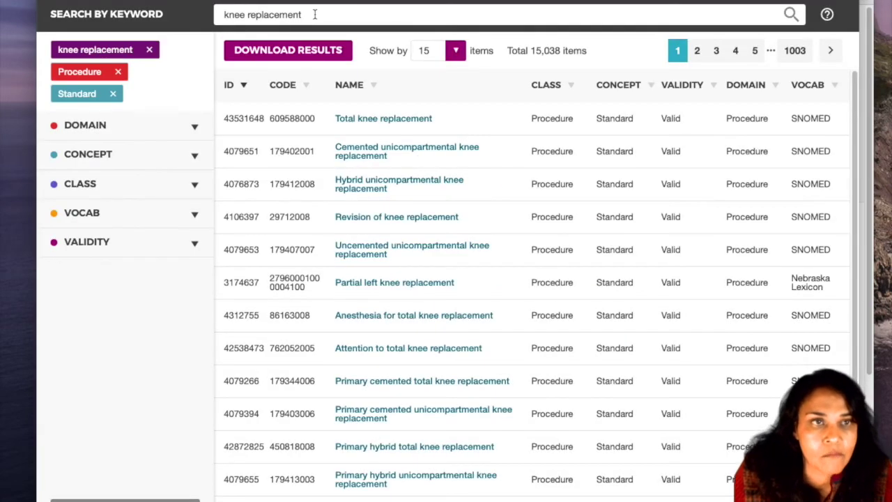
drag(314, 14, 233, 14)
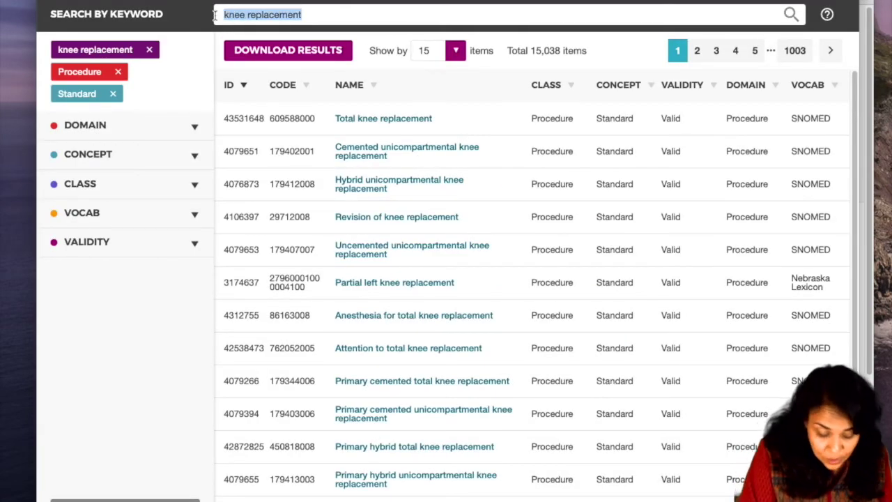
text(warfarin)
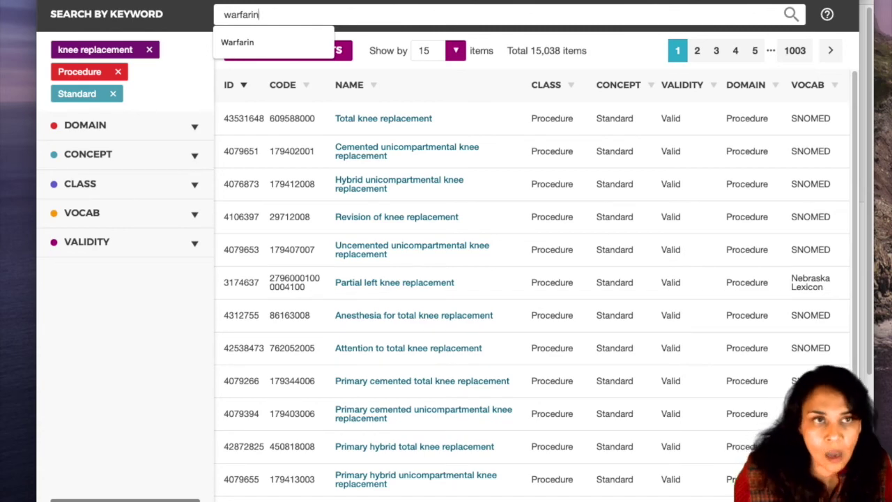
key(Return)
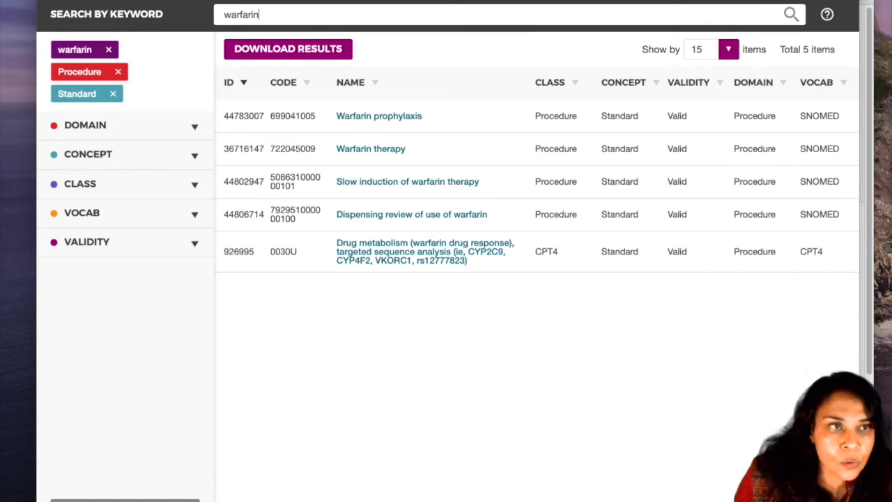
click(118, 72)
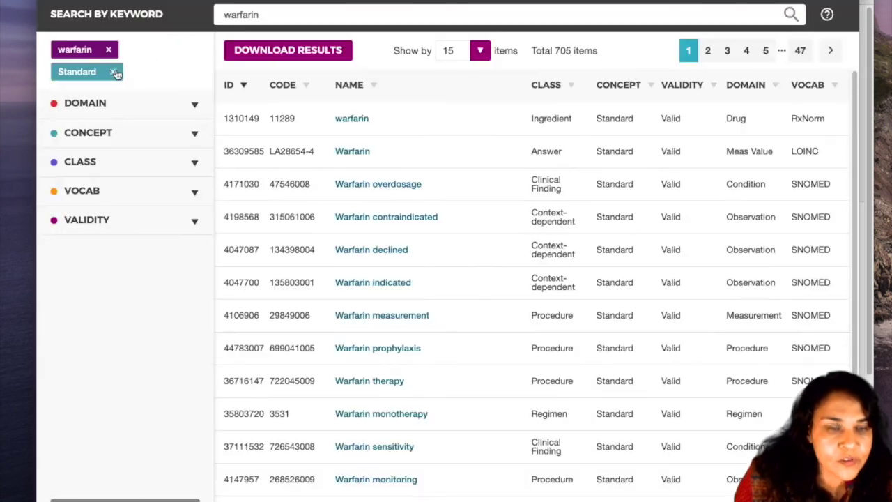
click(115, 73)
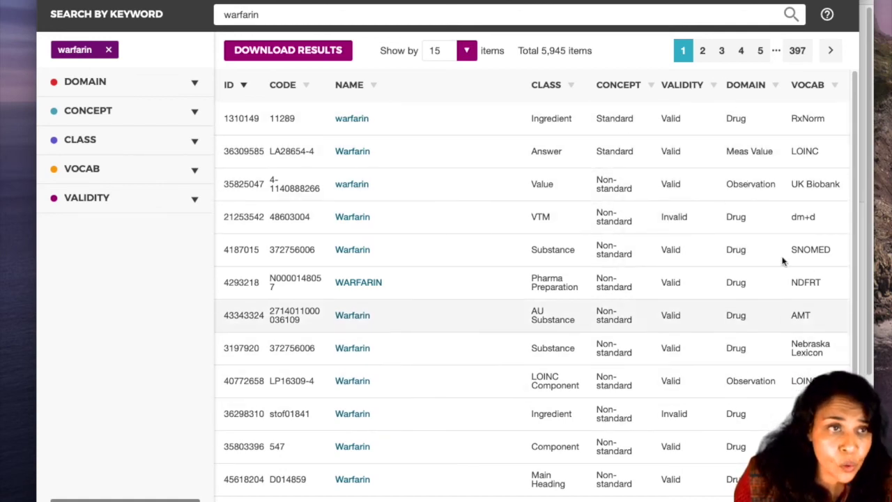
Step: Filter the warfarin results to the Drug domain and Standard concepts, and look through the first page of matches
click(168, 87)
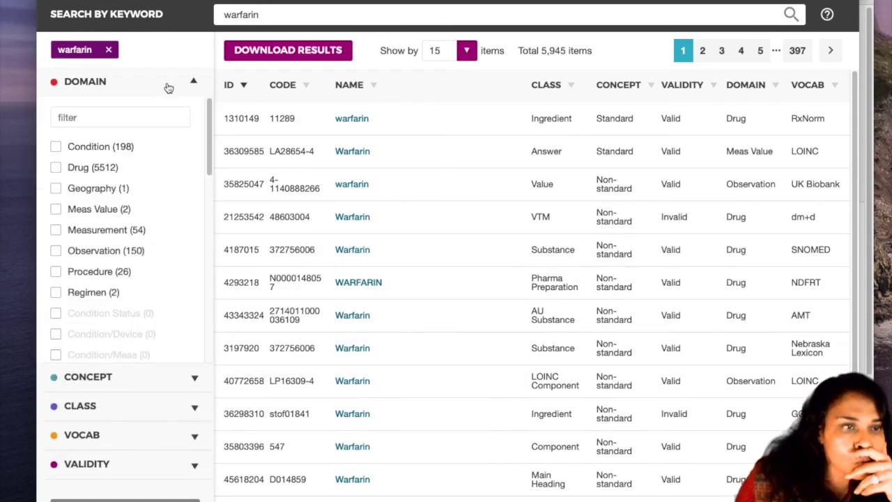
click(55, 168)
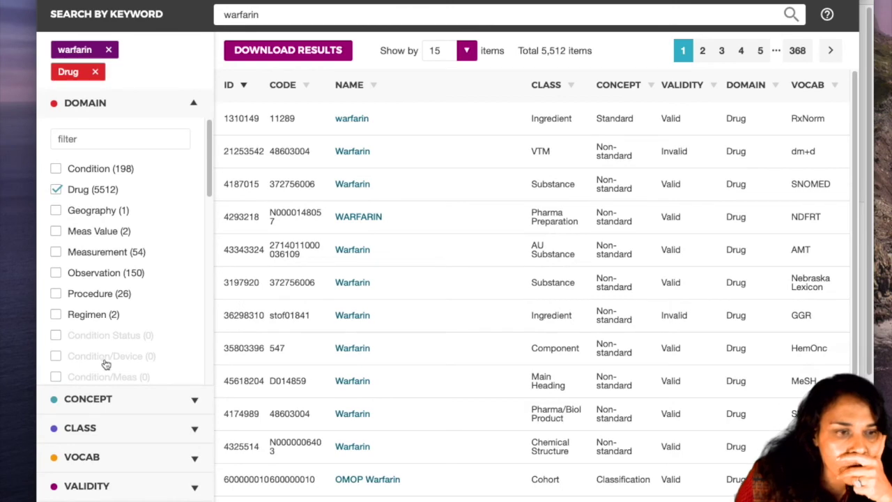
click(128, 398)
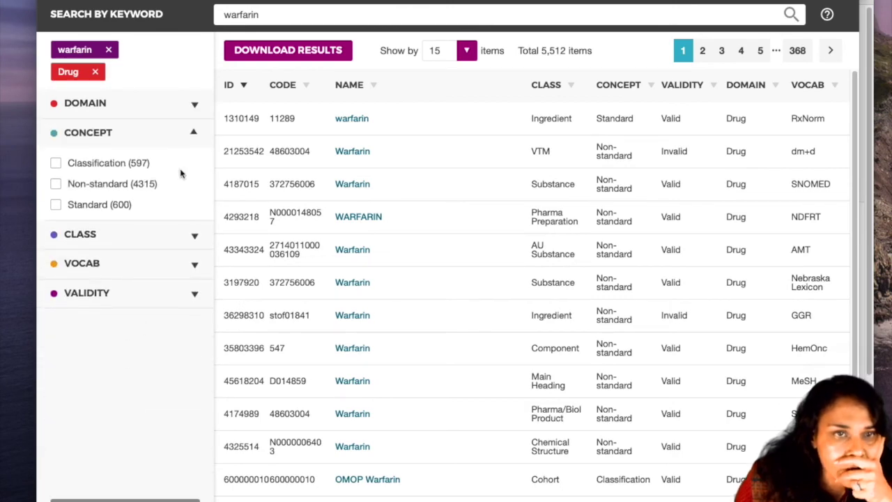
click(55, 205)
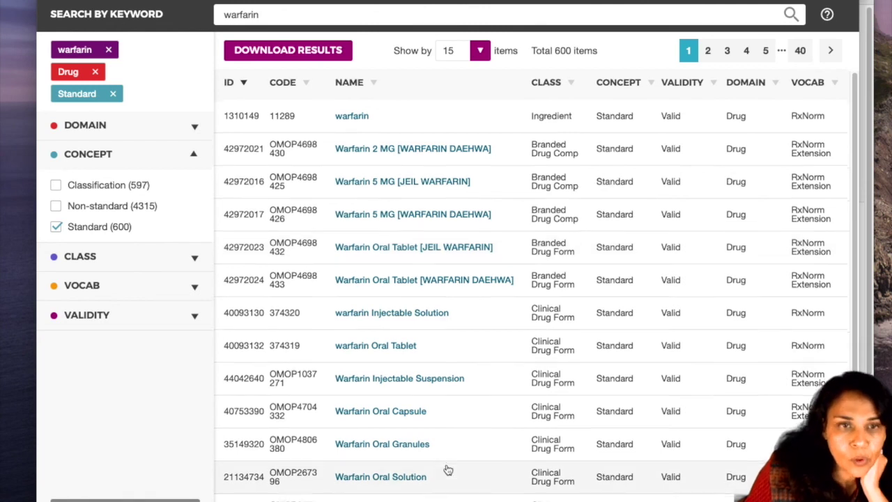
scroll(446, 467, down, 2)
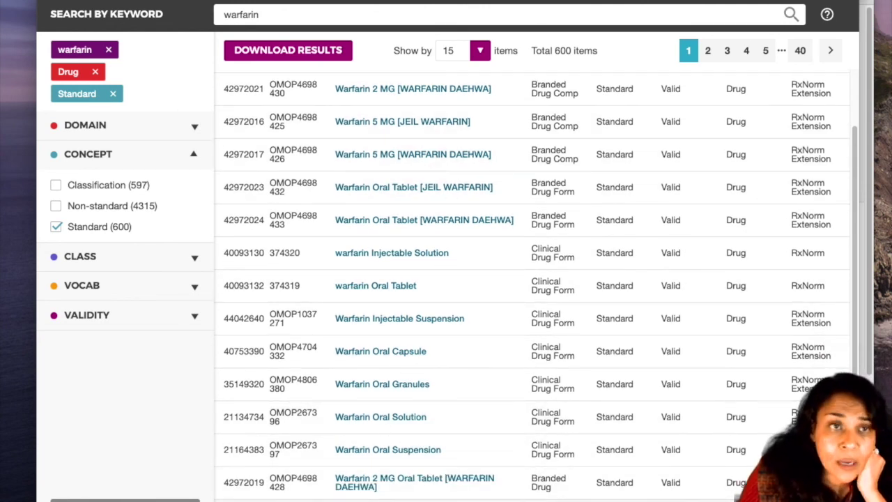
scroll(470, 367, up, 2)
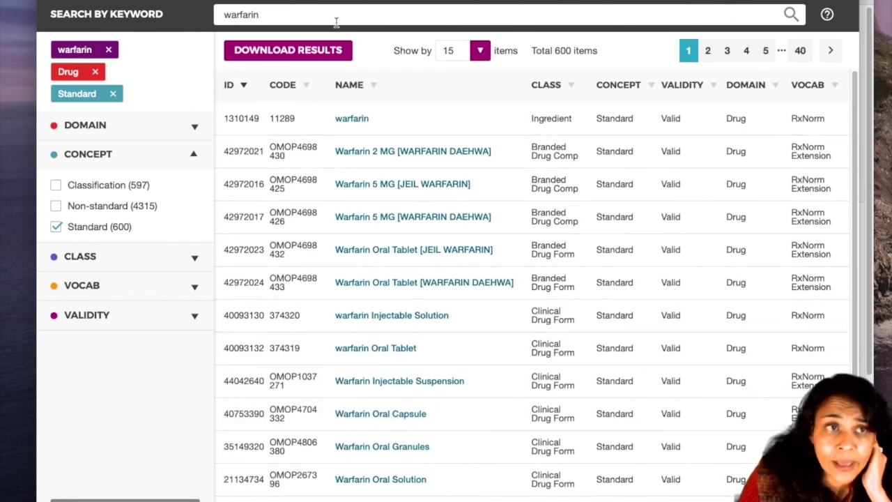
Step: Select the current keyword in the search field
drag(286, 18, 213, 20)
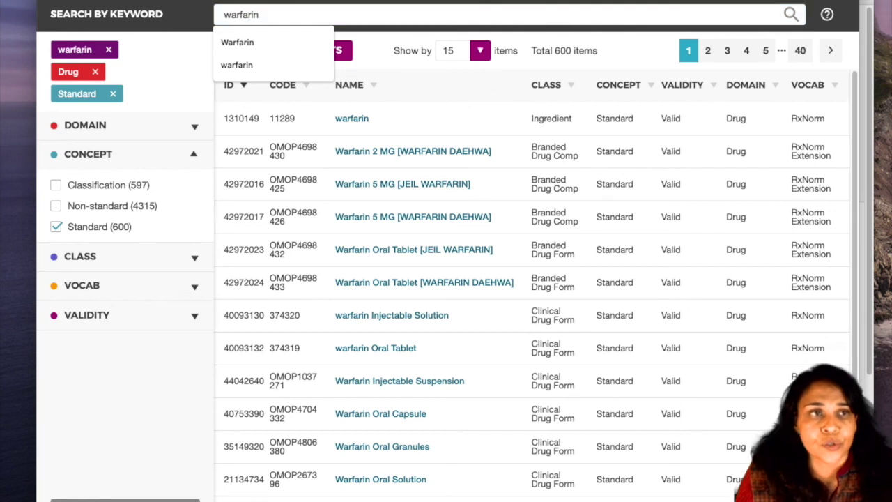